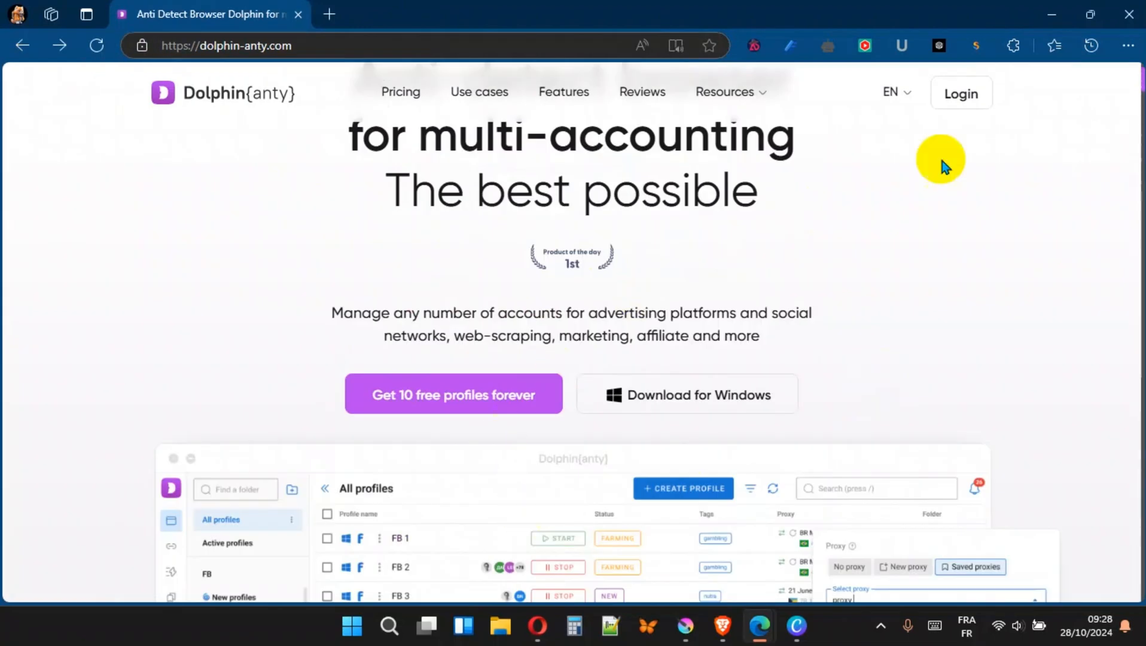
- Open the Dolphin Anty account registration page from the website
{"action": "scroll", "coordinate": [989, 253], "scroll_direction": "down", "scroll_amount": 3}
{"action": "scroll", "coordinate": [989, 257], "scroll_direction": "down", "scroll_amount": 4}
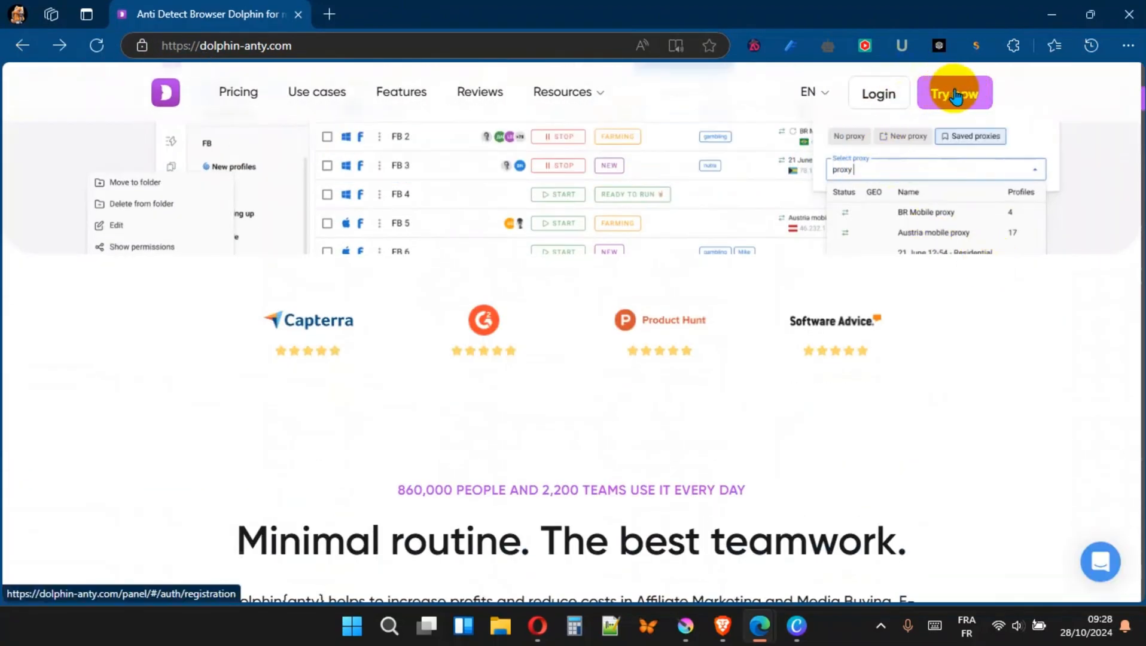
{"action": "left_click", "coordinate": [967, 94]}
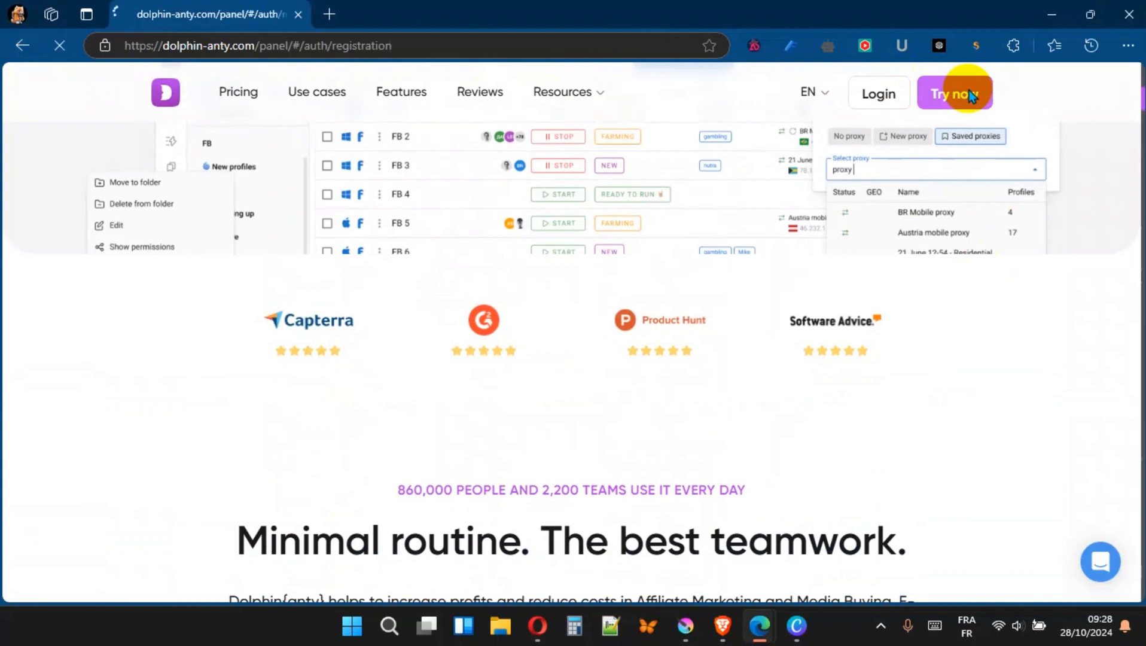
- Enter the account e-mail address in the registration form
{"action": "left_click", "coordinate": [506, 261]}
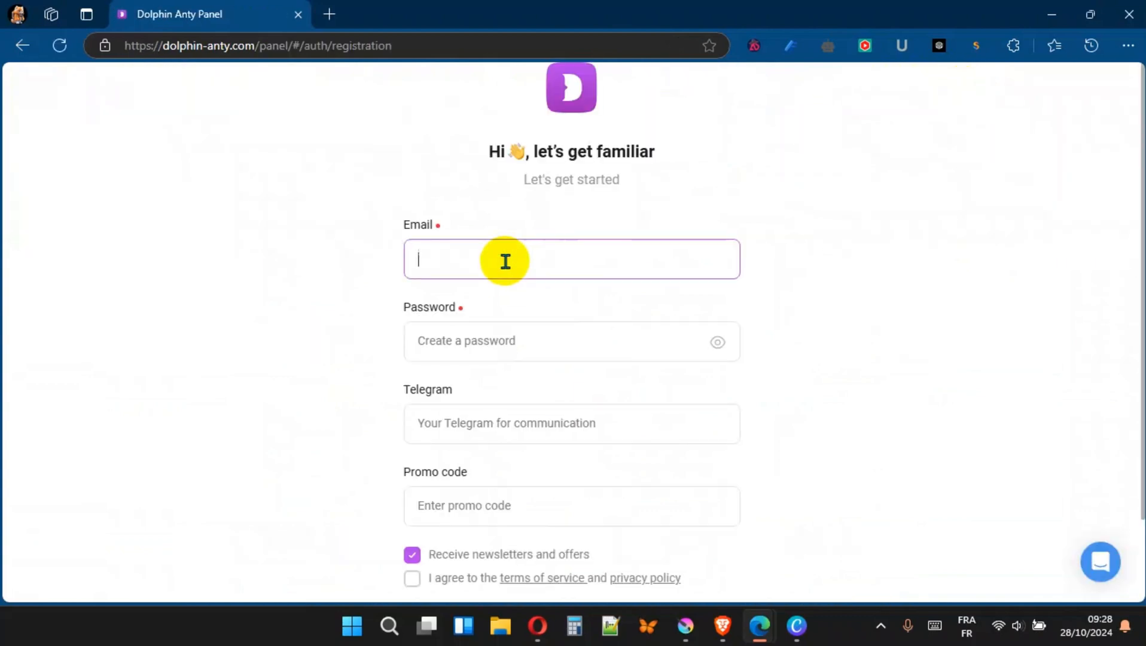
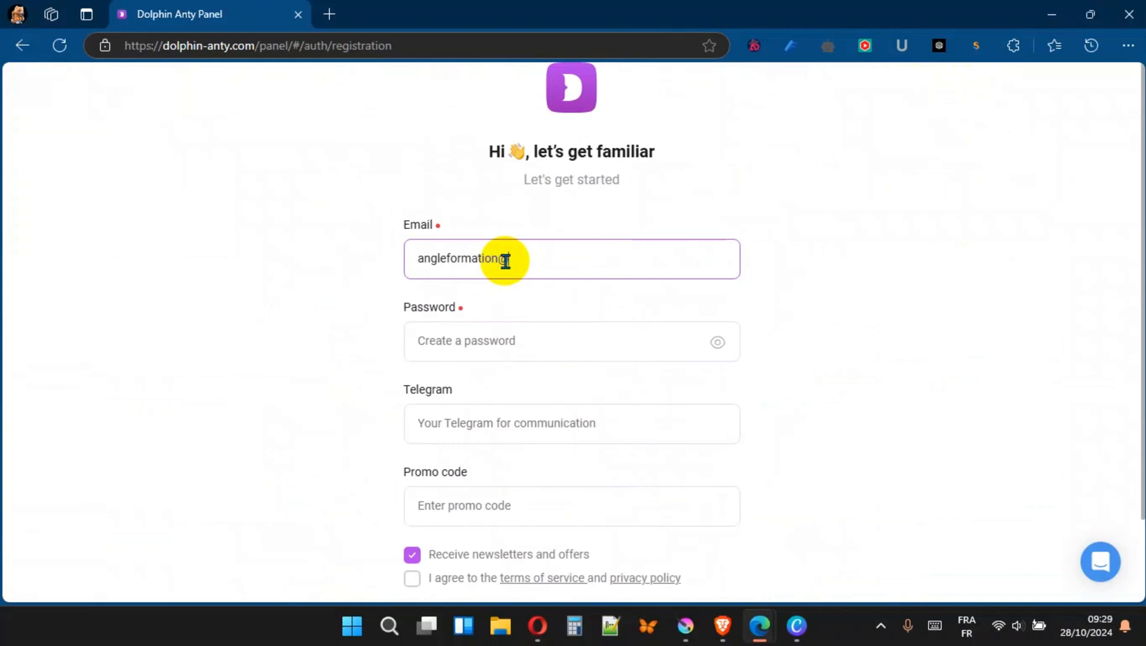
- Type a strong account password in the password field
{"action": "key", "text": "Tab"}
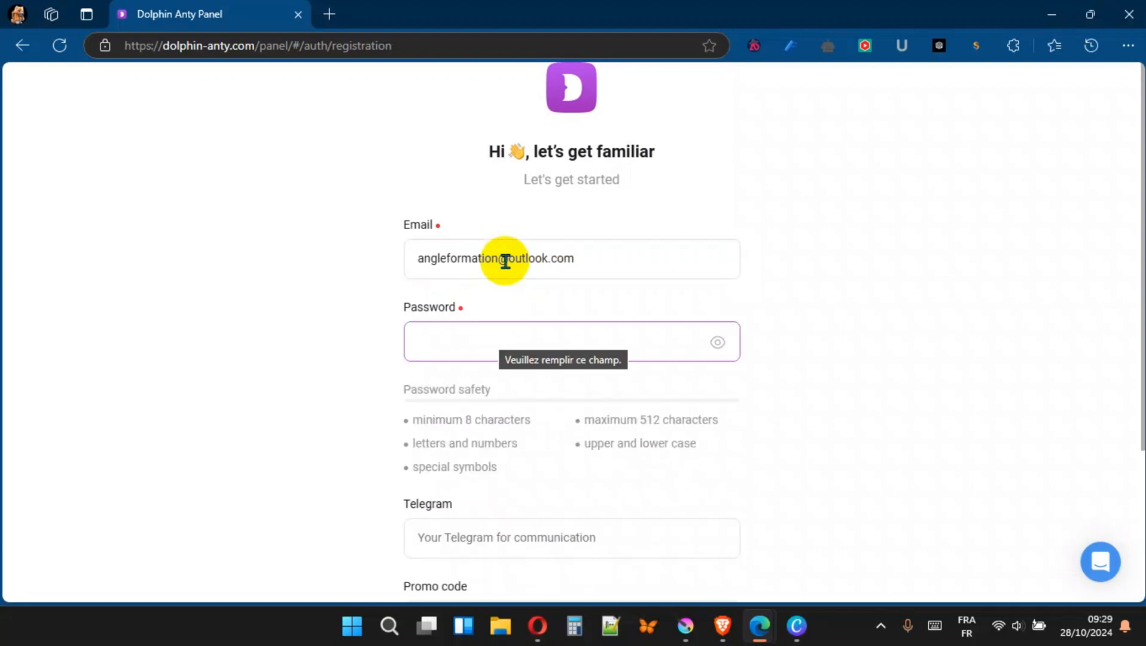
{"action": "type", "text": "•••"}
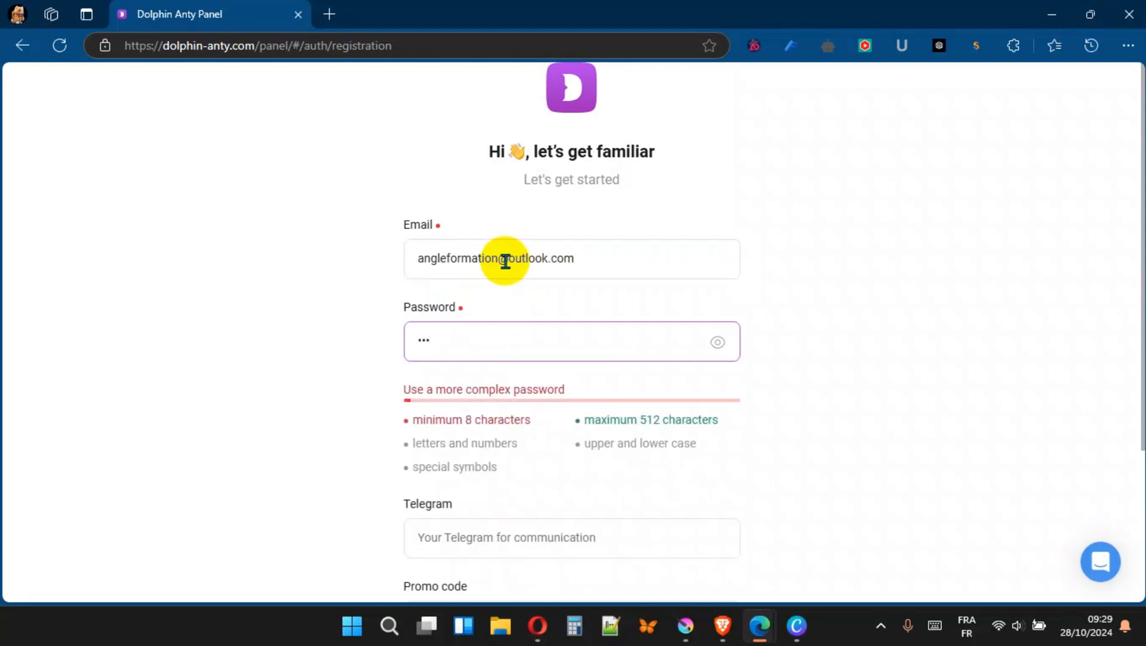
{"action": "type", "text": "••••••"}
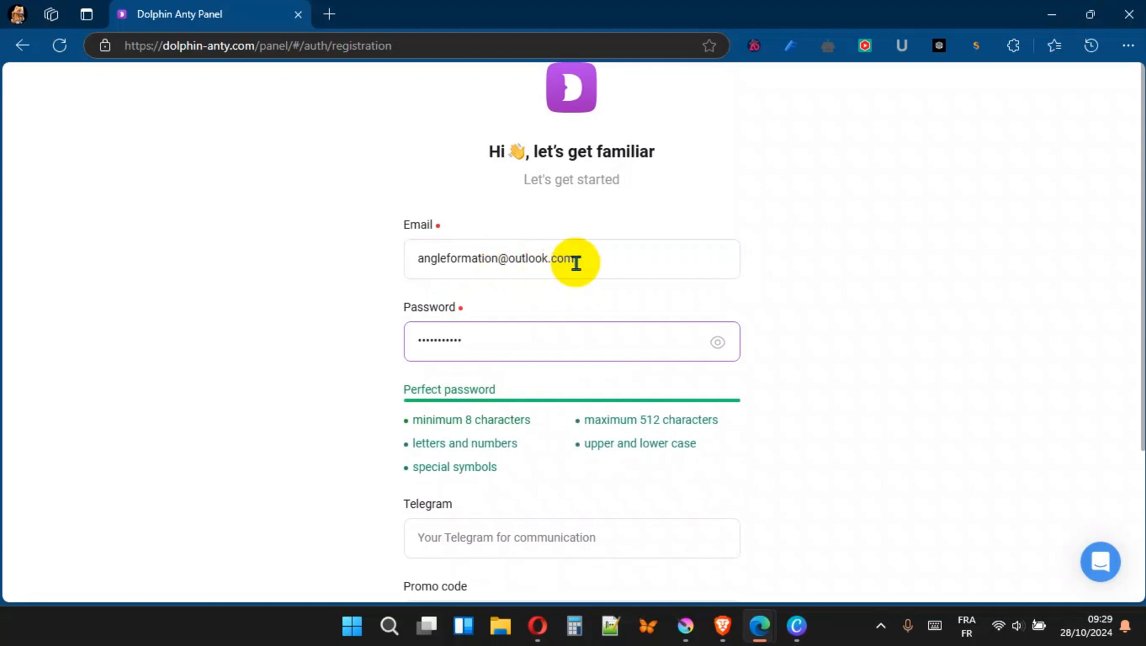
- Decline newsletters, agree to the terms of service and privacy policy, and create the account
{"action": "scroll", "coordinate": [576, 264], "scroll_direction": "down", "scroll_amount": 2}
{"action": "scroll", "coordinate": [539, 467], "scroll_direction": "down", "scroll_amount": 2}
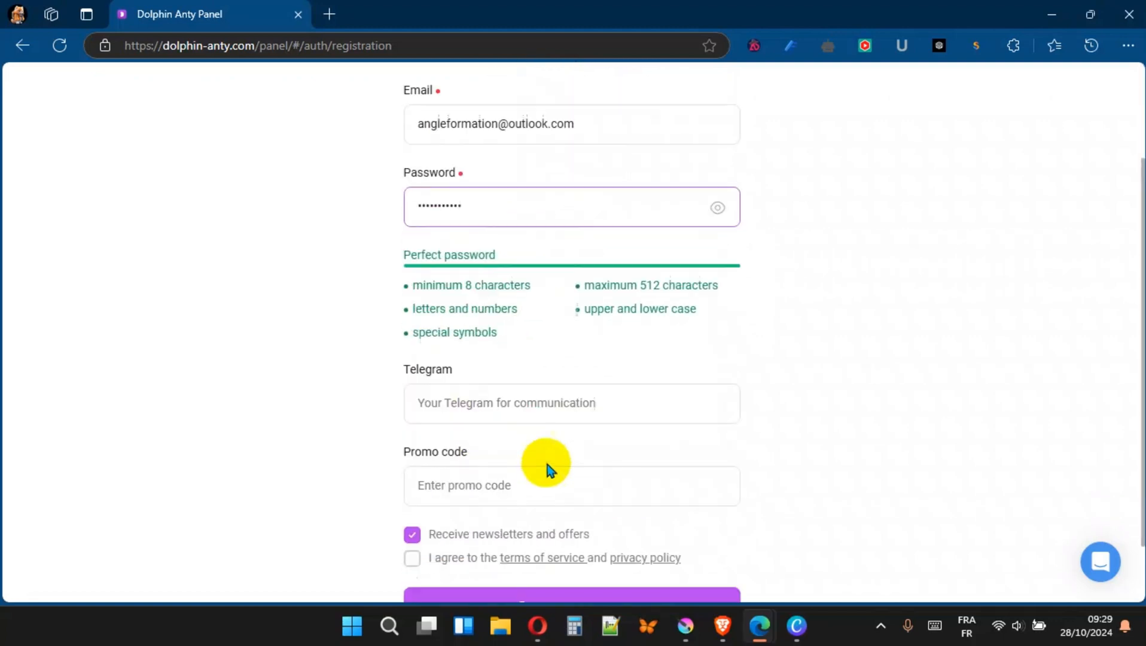
{"action": "left_click", "coordinate": [412, 459]}
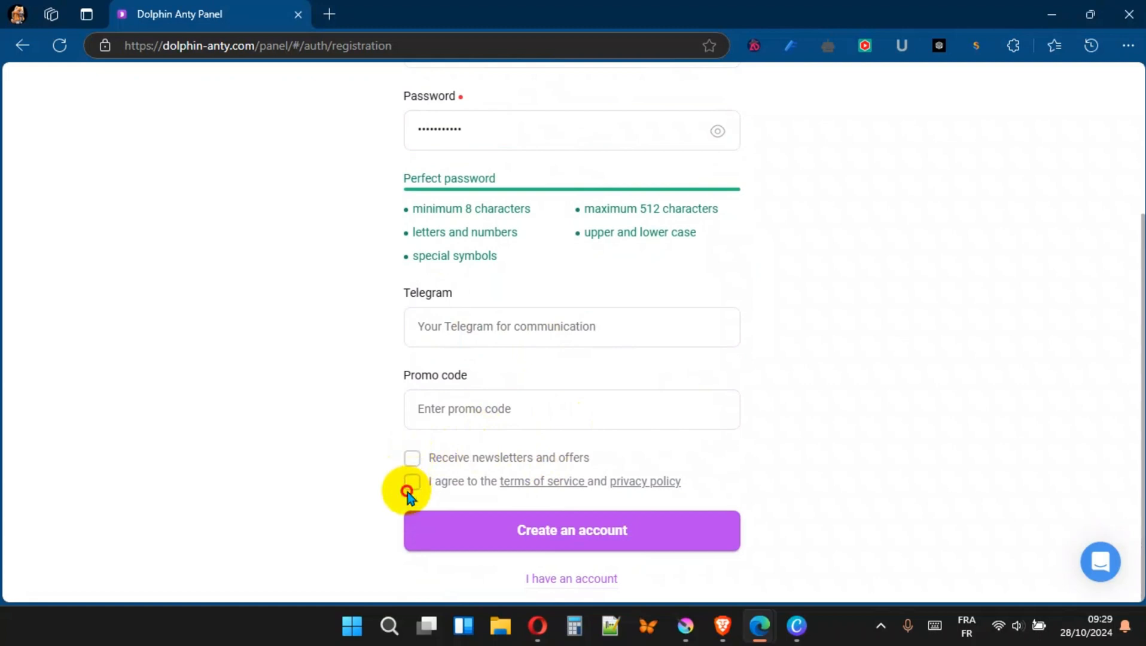
{"action": "left_click", "coordinate": [412, 483]}
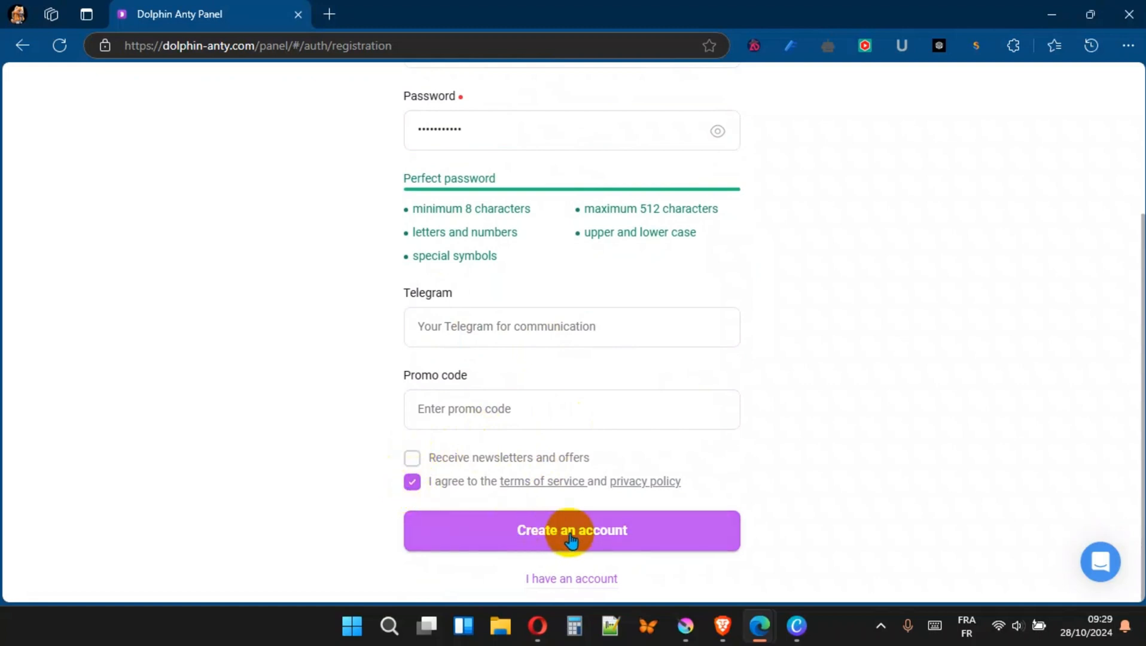
{"action": "left_click", "coordinate": [606, 533]}
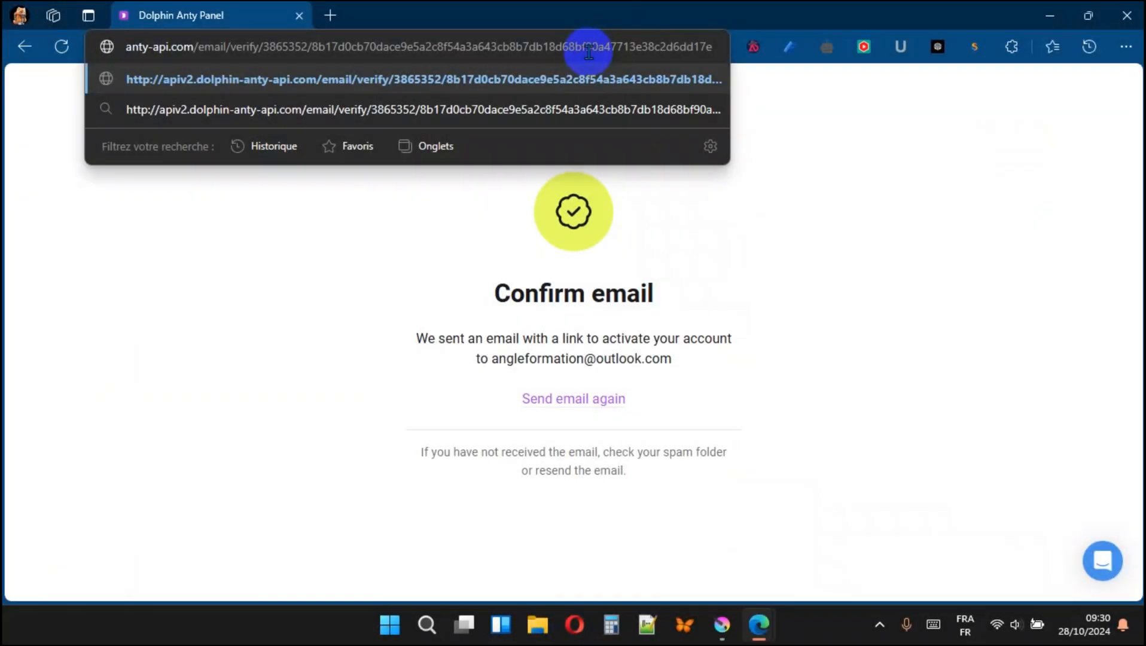
- Open the e-mail verification link and go on to the login page
{"action": "key", "text": "Return"}
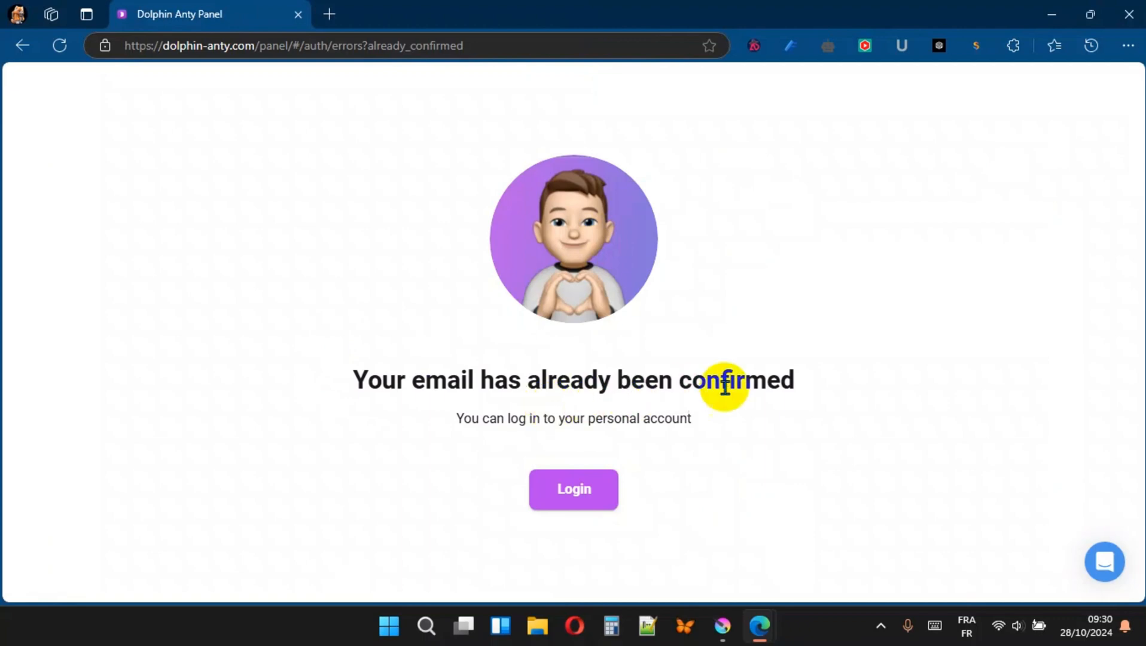
{"action": "left_click", "coordinate": [562, 497]}
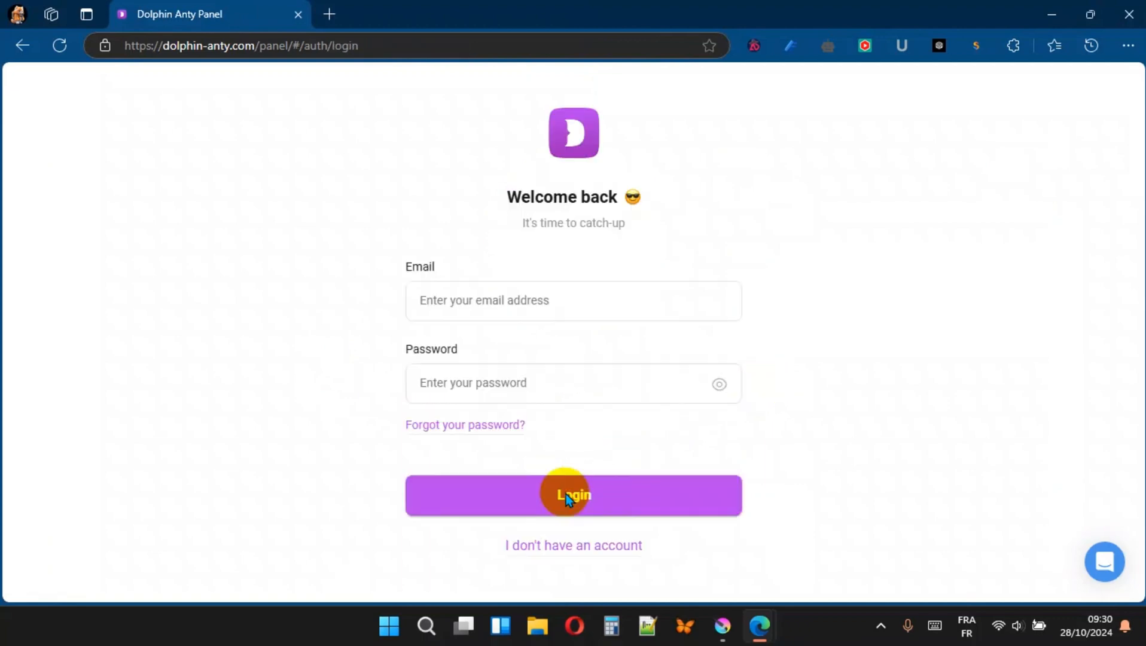
- Log in to the personal area with the account e-mail and password
{"action": "left_click", "coordinate": [518, 301]}
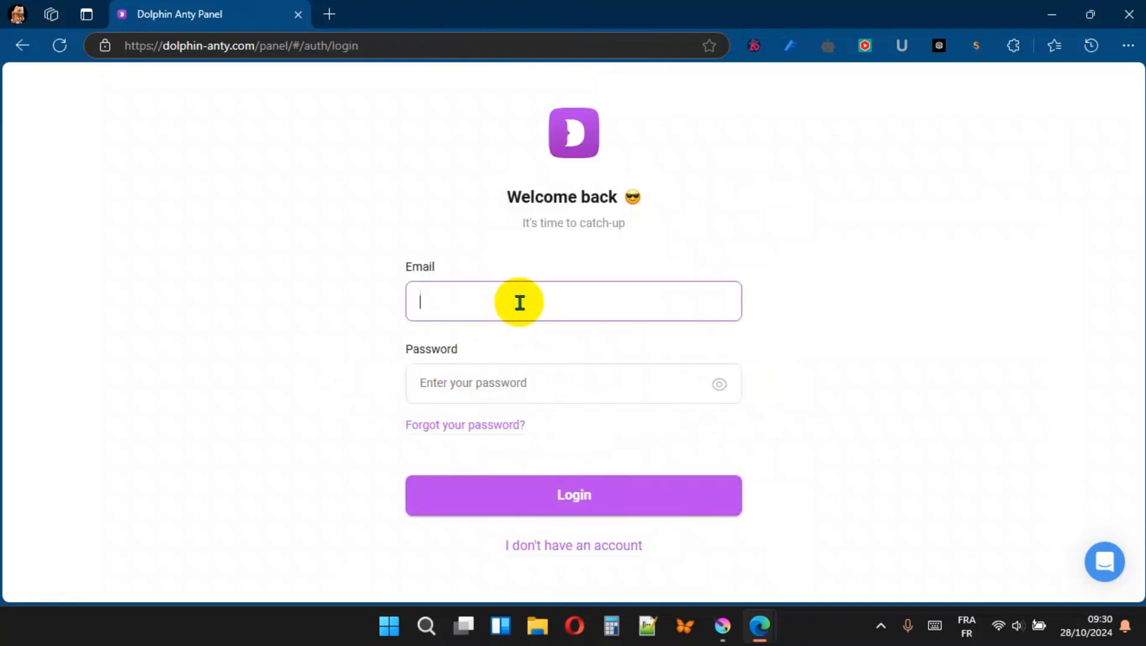
{"action": "key", "text": "Tab"}
{"action": "type", "text": "******"}
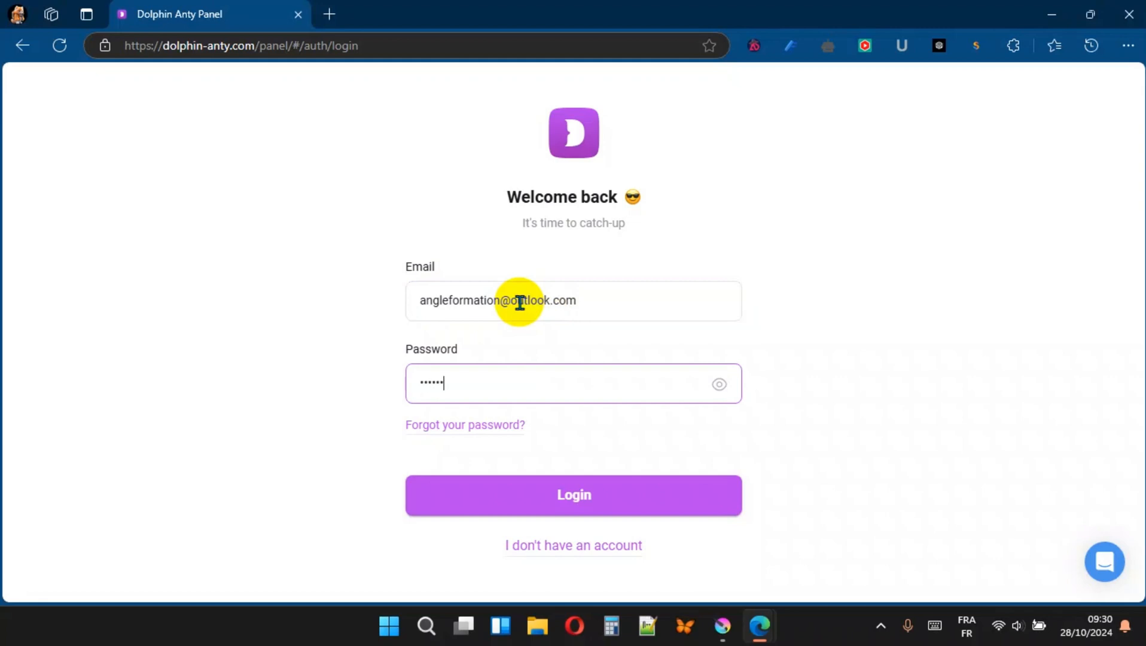
{"action": "type", "text": "*****"}
{"action": "key", "text": "Return"}
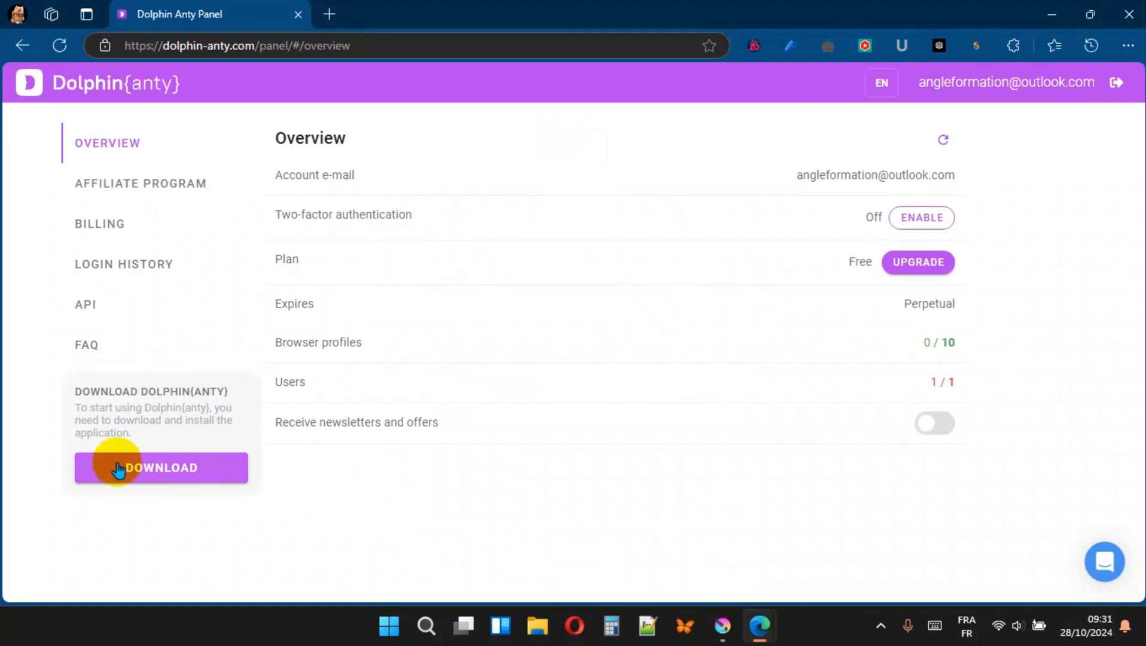
- Download the Windows installer and keep the flagged file in the browser downloads
{"action": "left_click", "coordinate": [169, 472]}
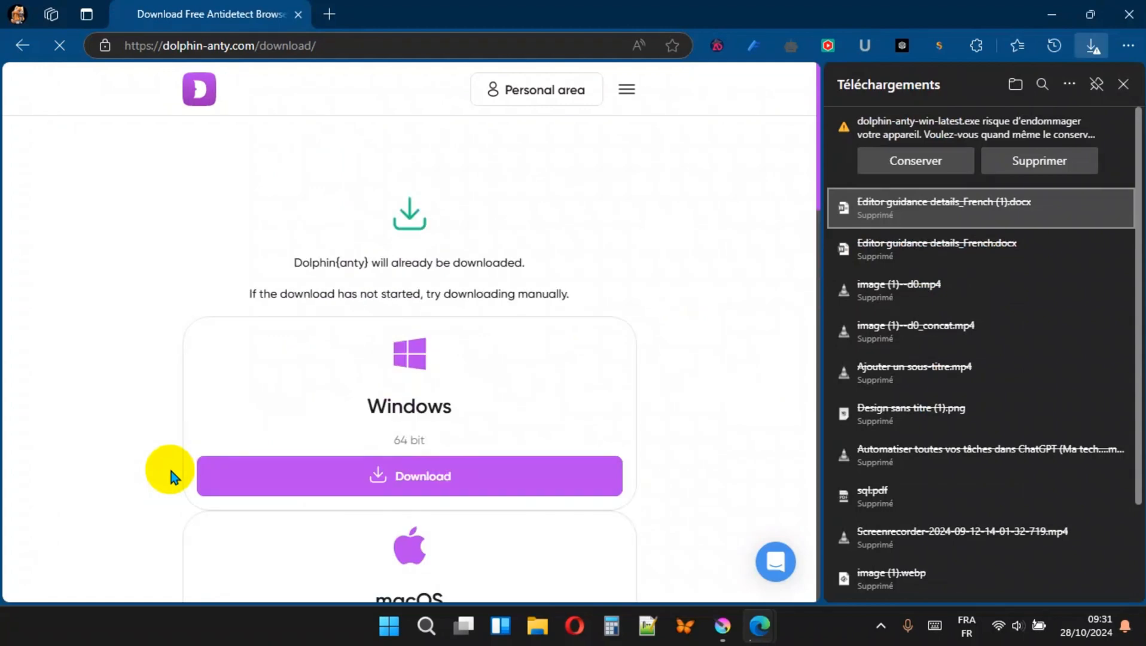
{"action": "left_click", "coordinate": [918, 164]}
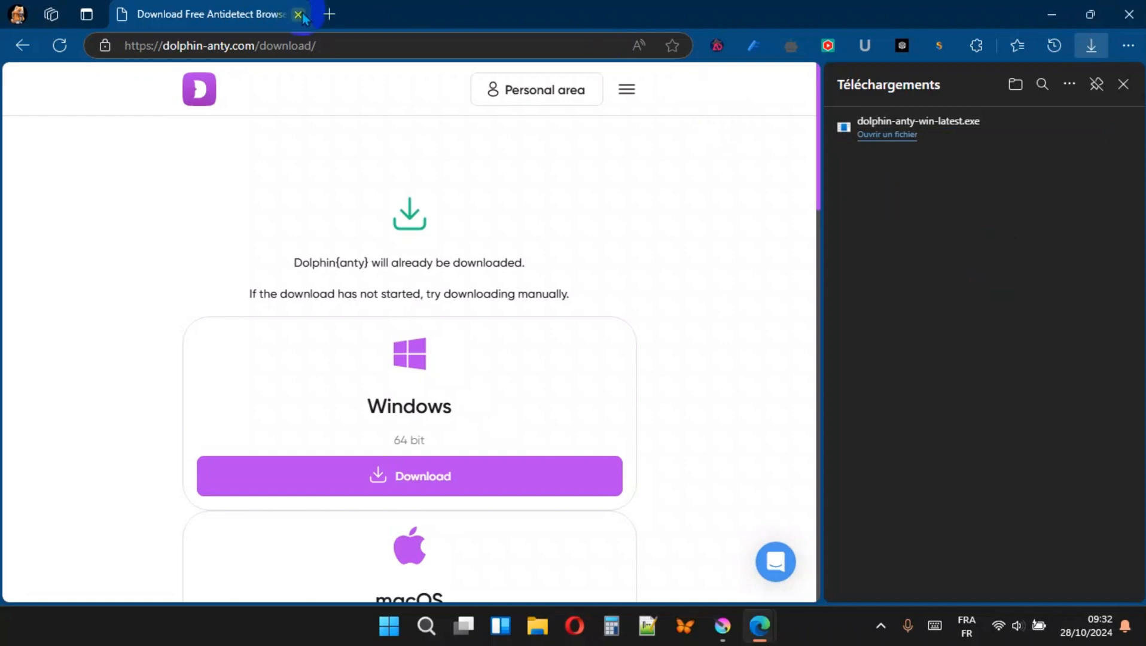
- Upload the downloaded dolphin-anty-win-latest installer to VirusTotal to scan it for malware
{"action": "left_click", "coordinate": [326, 21]}
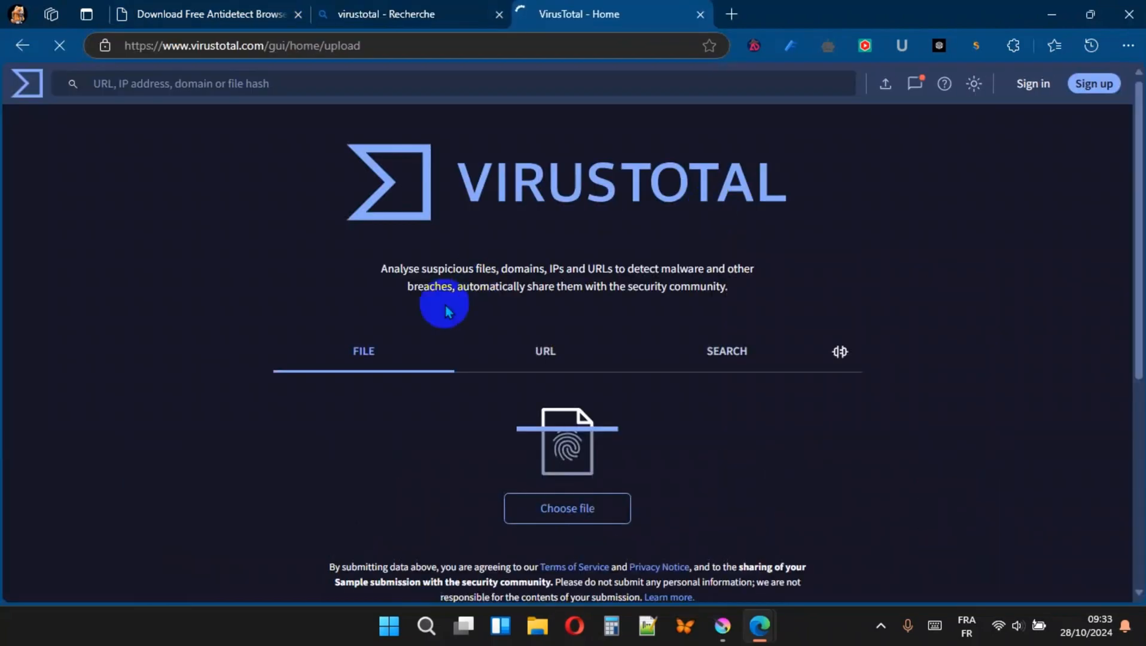
{"action": "left_click", "coordinate": [586, 509]}
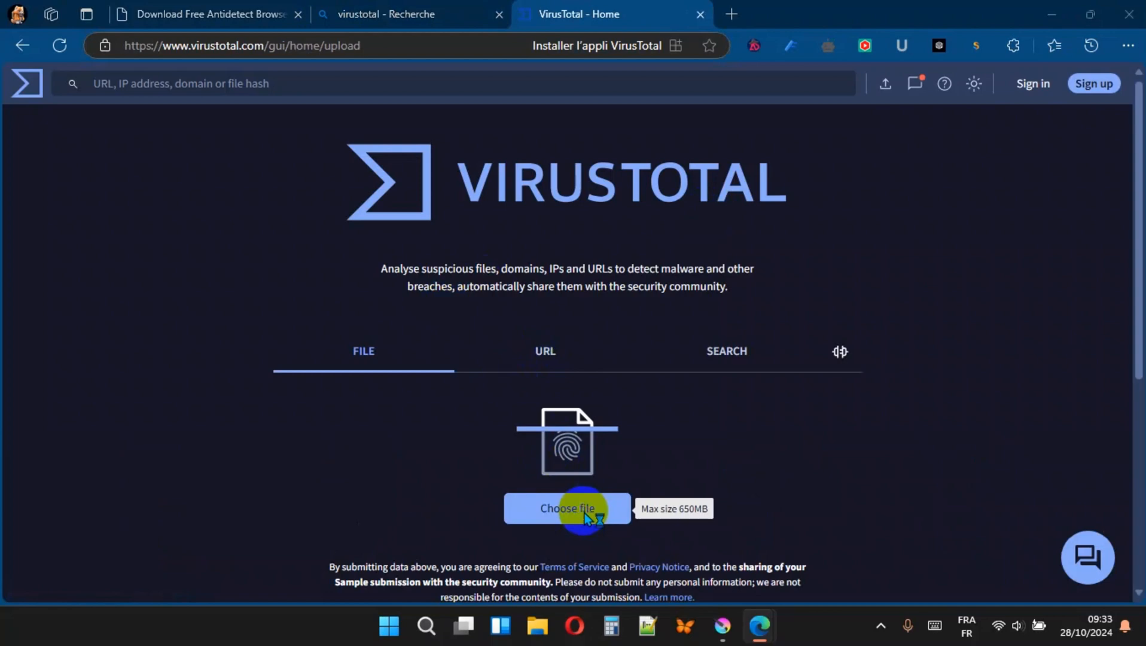
{"action": "left_click", "coordinate": [84, 191]}
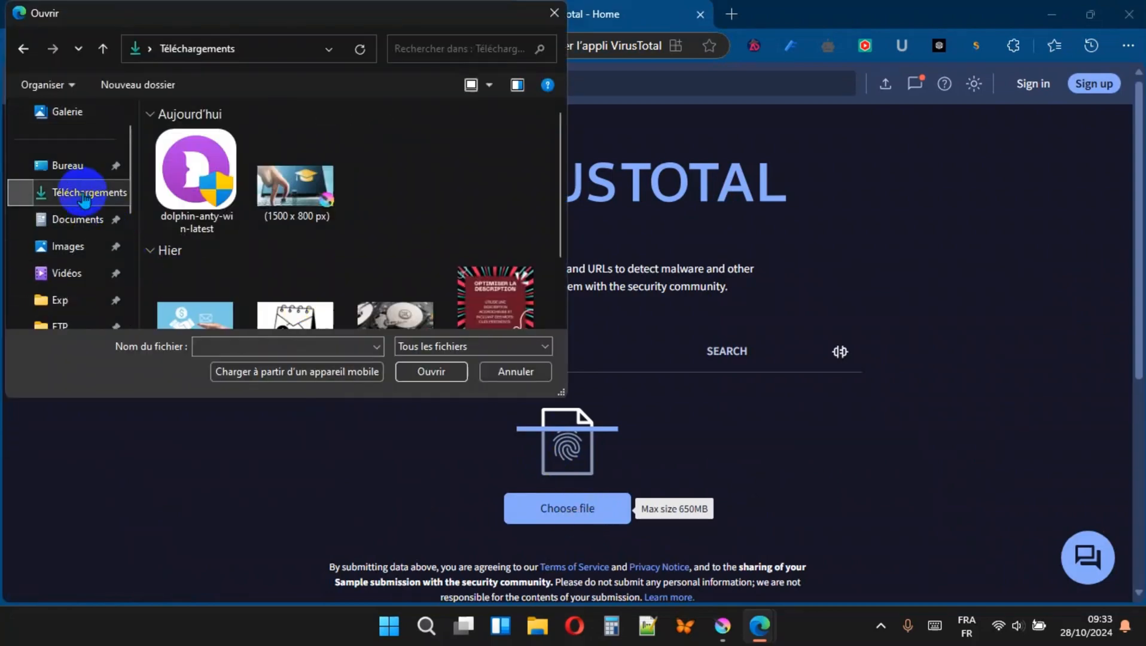
{"action": "double_click", "coordinate": [196, 170]}
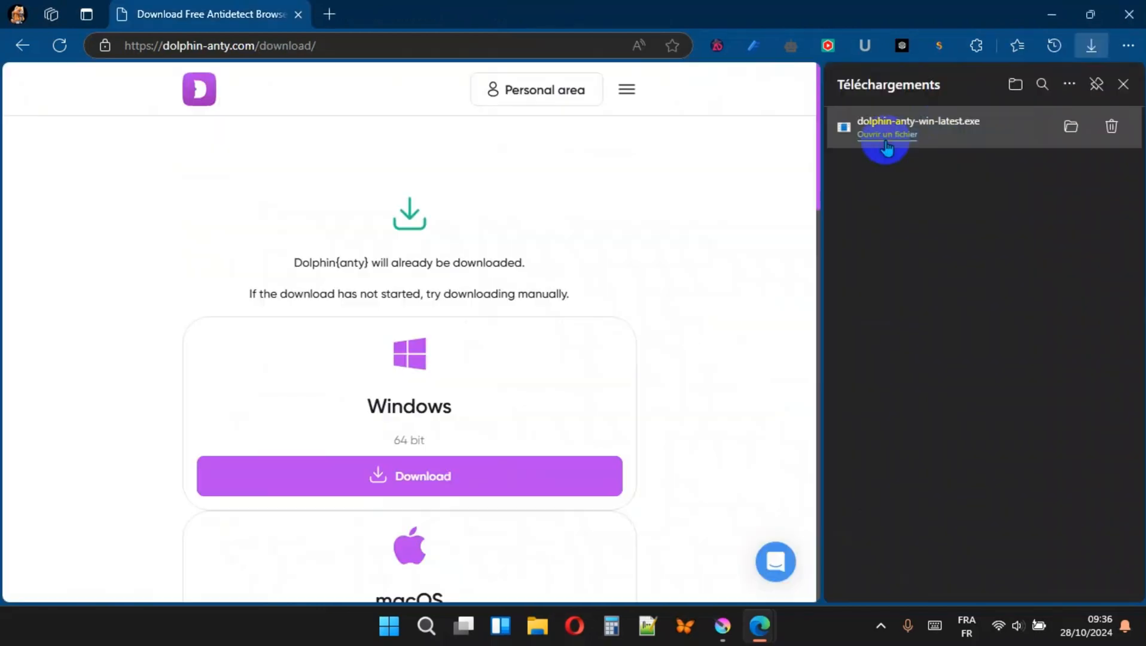
- Run the downloaded installer and finish the installation with Dolphin Anty set to launch
{"action": "left_click", "coordinate": [886, 141]}
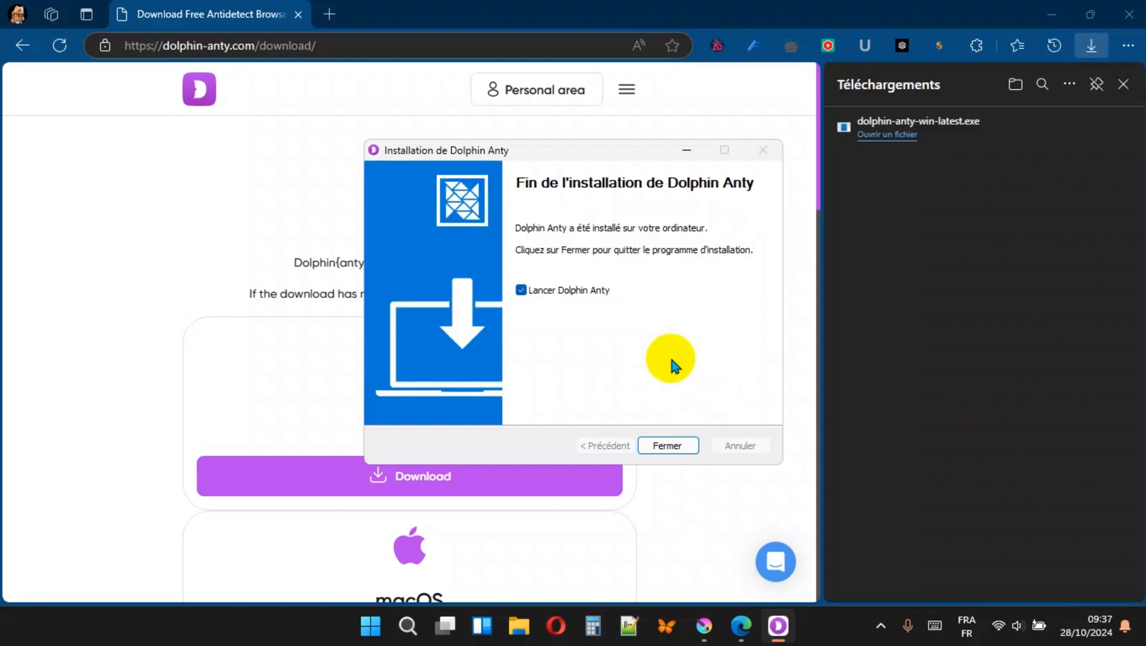
{"action": "left_click", "coordinate": [669, 447]}
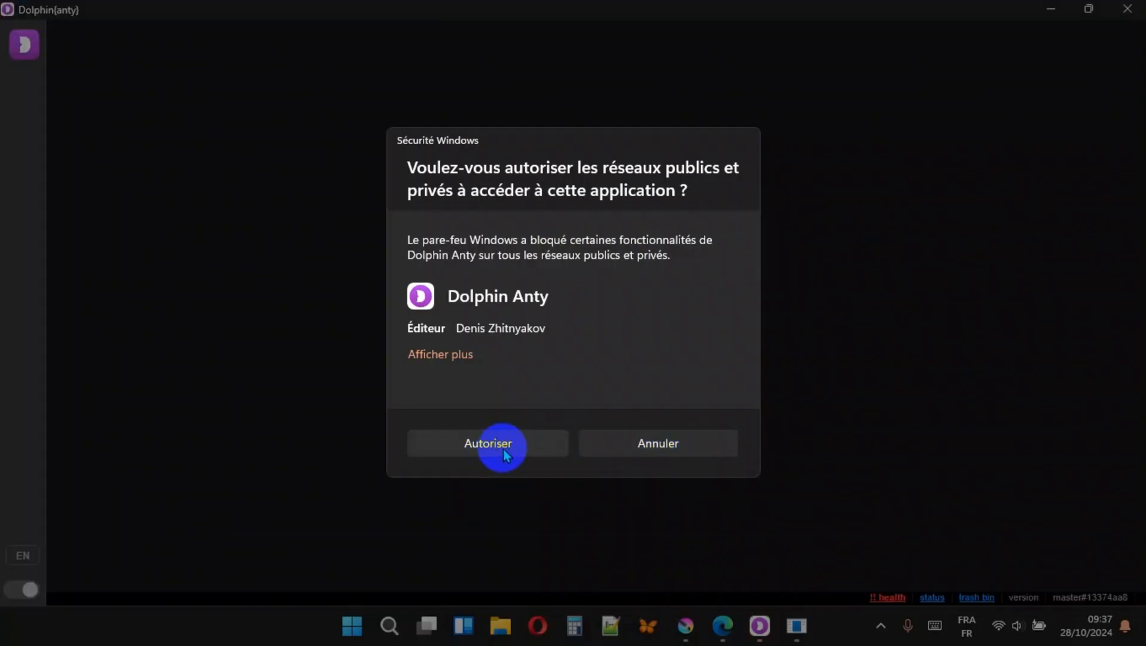
- Allow Dolphin Anty public and private network access through the Windows firewall
{"action": "left_click", "coordinate": [506, 453]}
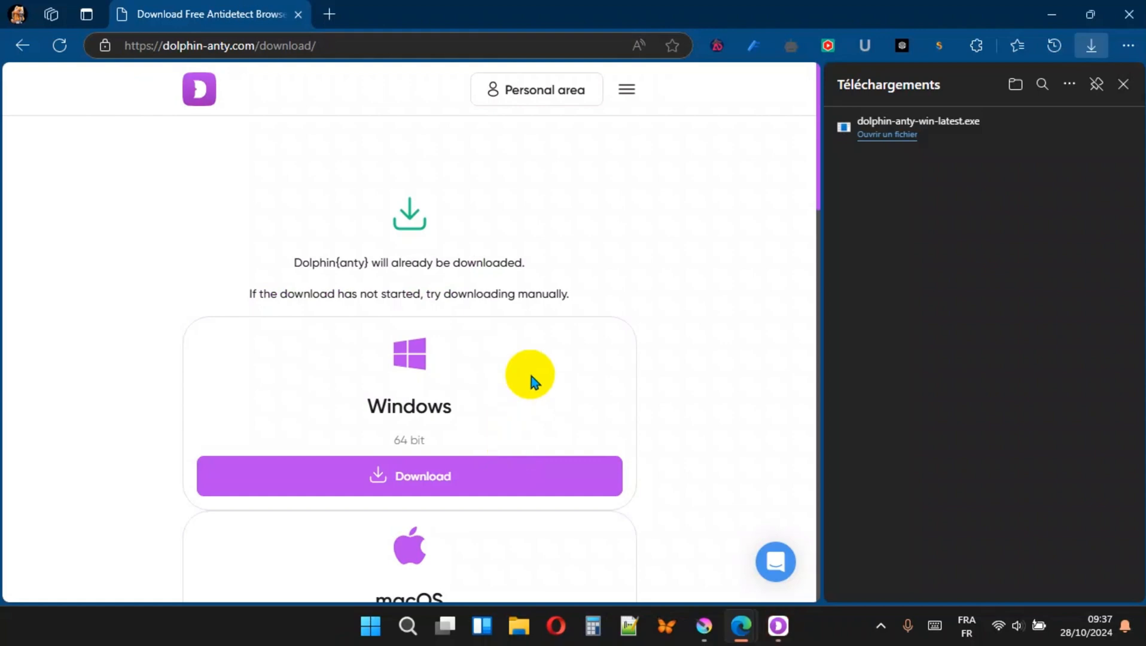
{"action": "left_click", "coordinate": [1052, 16]}
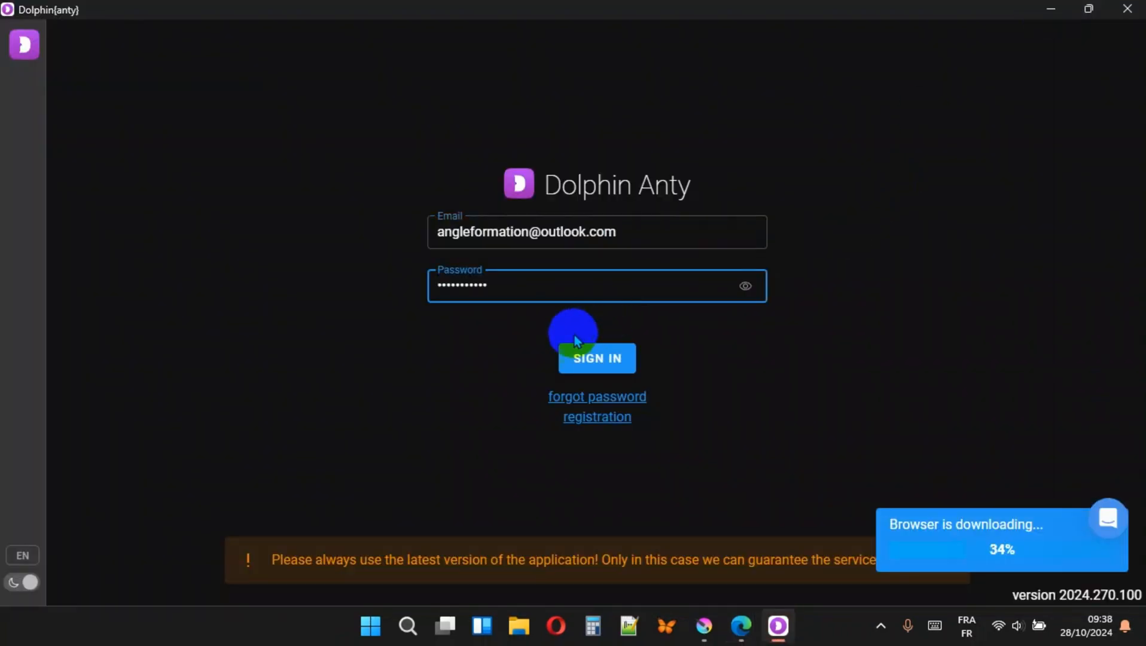
- Sign in to the Dolphin Anty app and continue on the Free plan
{"action": "left_click", "coordinate": [583, 353]}
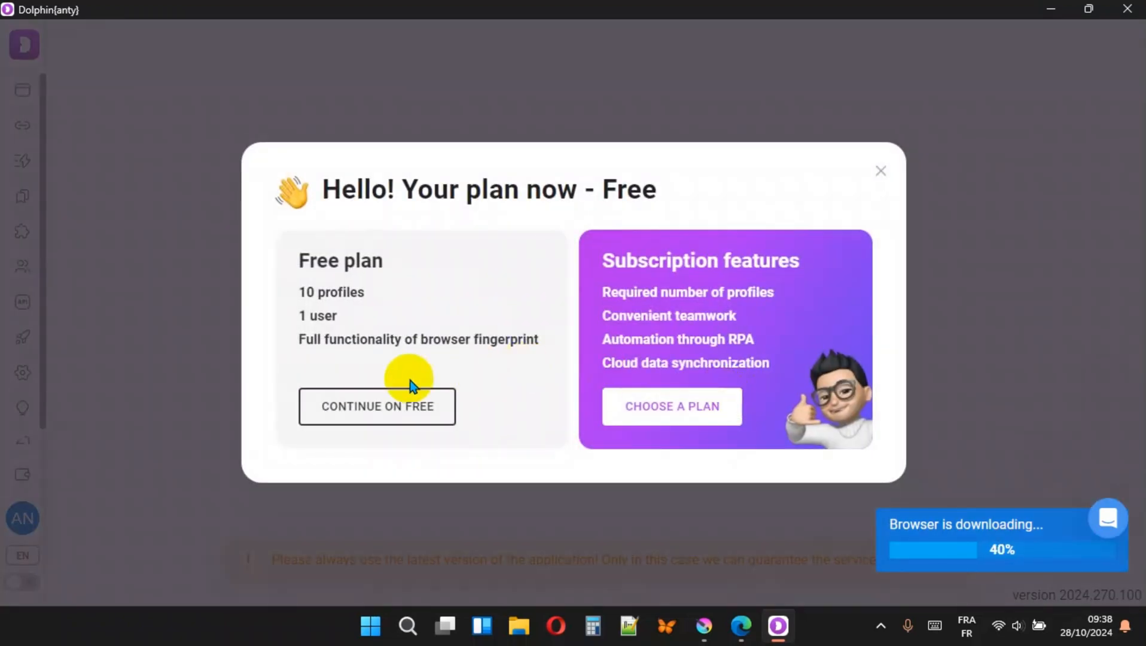
{"action": "left_click", "coordinate": [371, 412]}
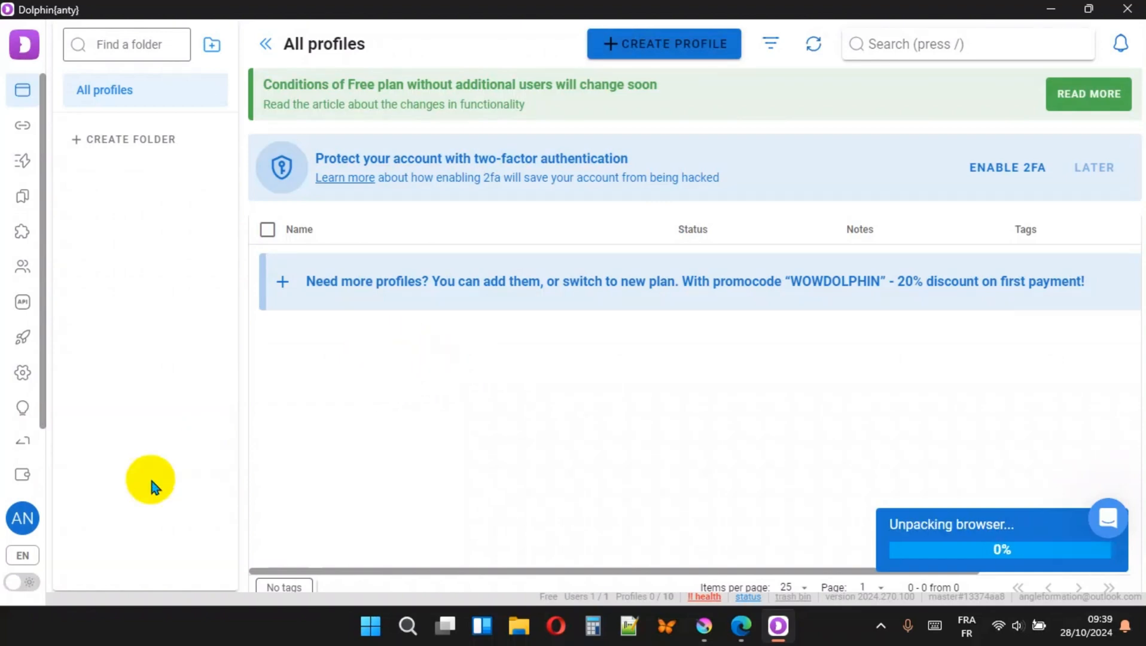
{"action": "left_click", "coordinate": [23, 556]}
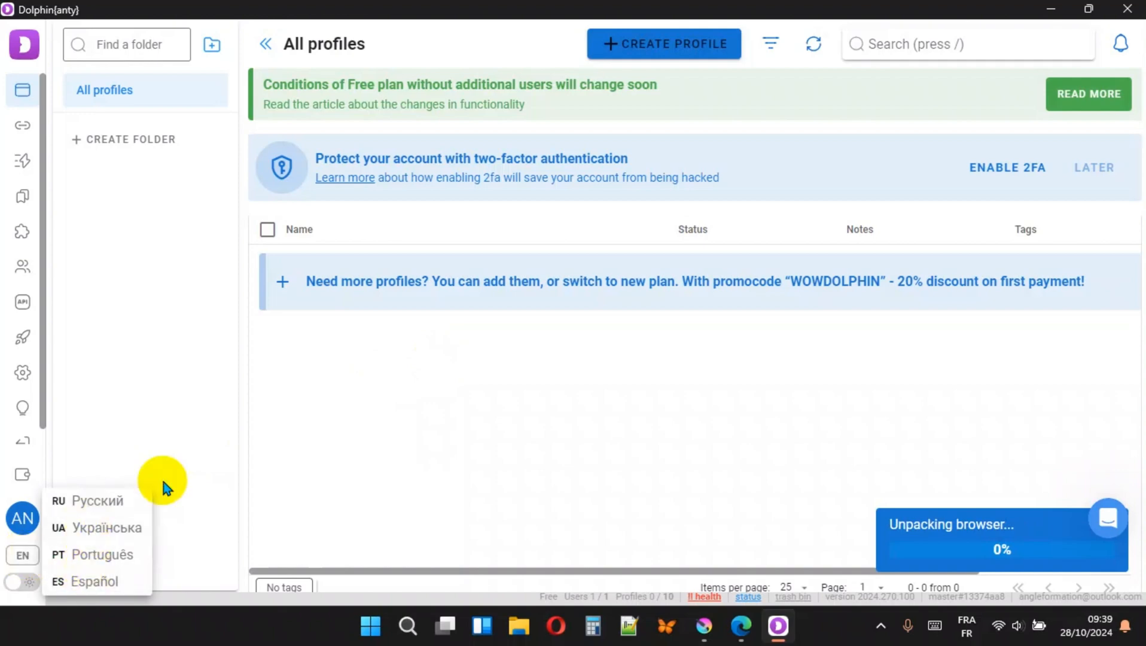
{"action": "left_click", "coordinate": [186, 474]}
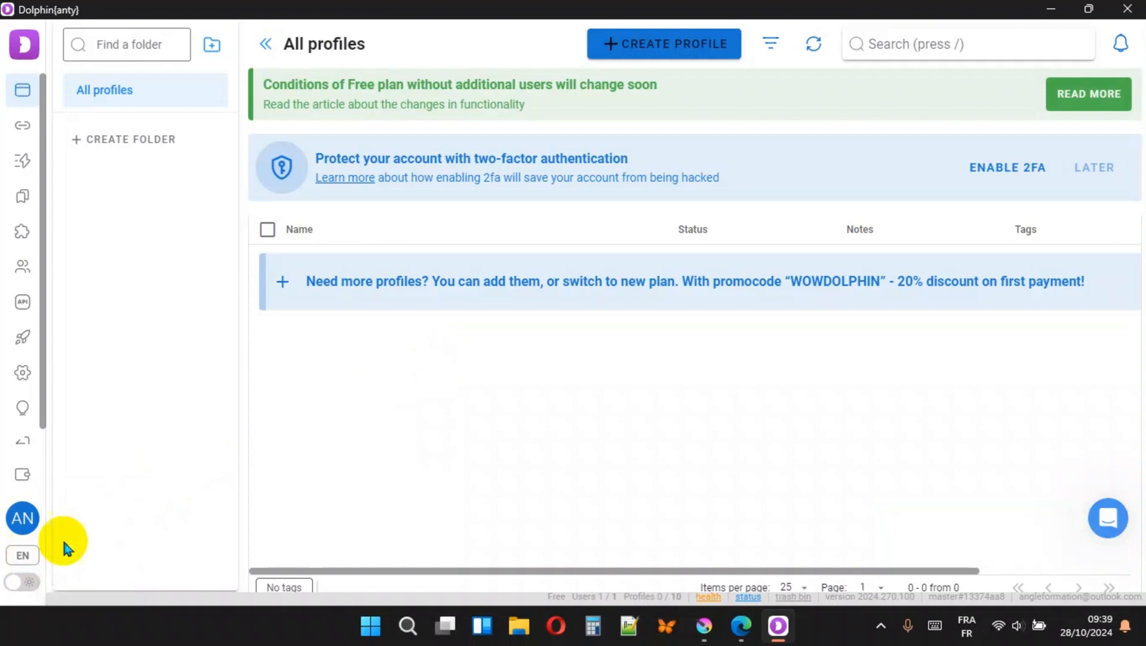
{"action": "left_click", "coordinate": [28, 591]}
{"action": "left_click", "coordinate": [24, 589]}
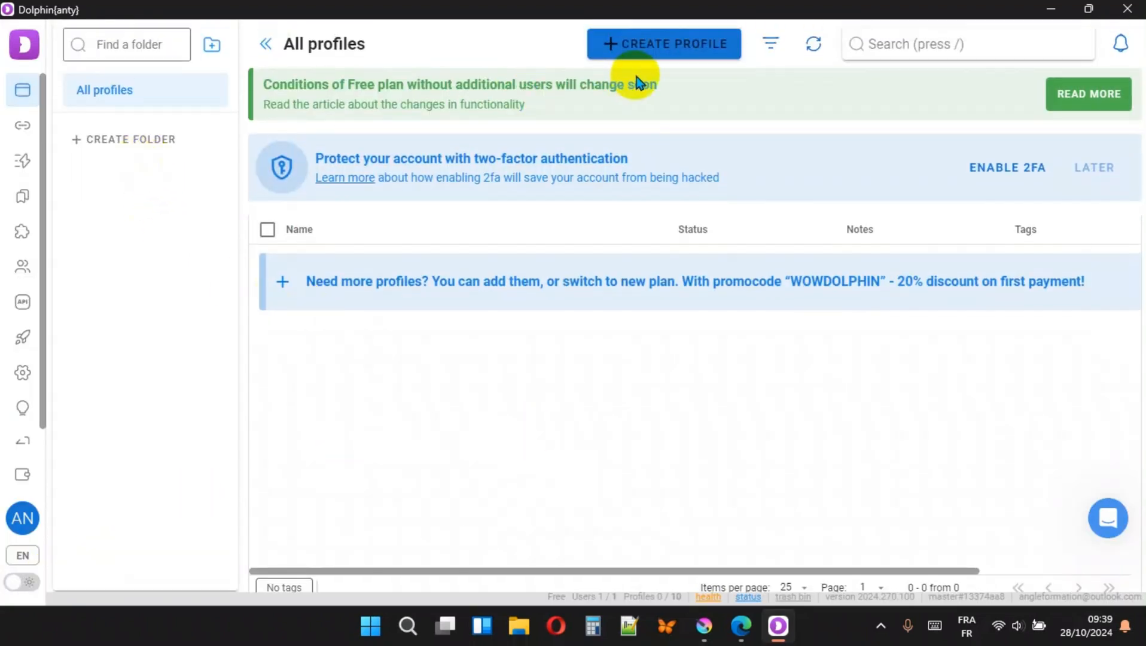
- Start a new browser profile and connect the free ASocks proxy offer with the Free 1.5 Gb traffic package
{"action": "left_click", "coordinate": [676, 43]}
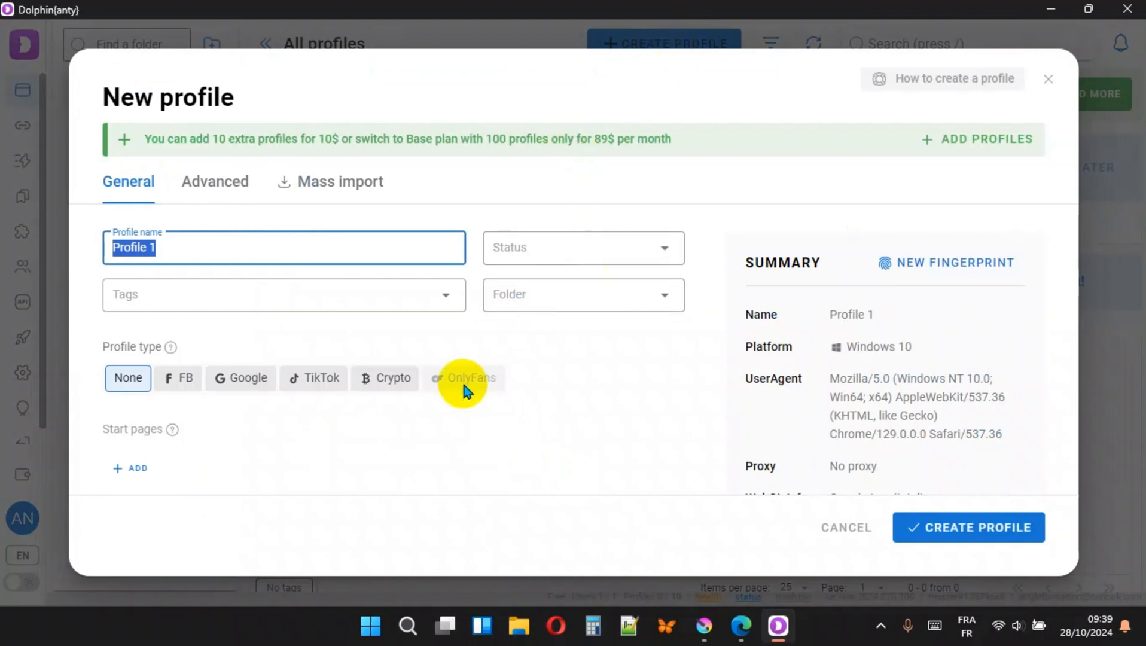
{"action": "scroll", "coordinate": [582, 371], "scroll_direction": "down", "scroll_amount": 5}
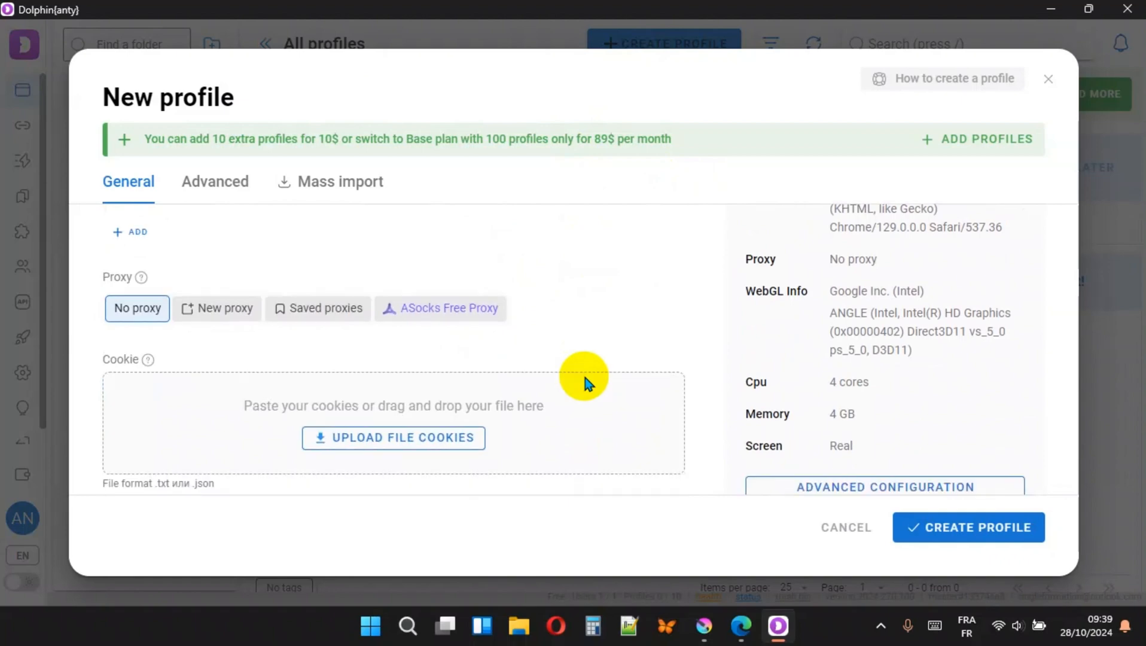
{"action": "left_click", "coordinate": [469, 314]}
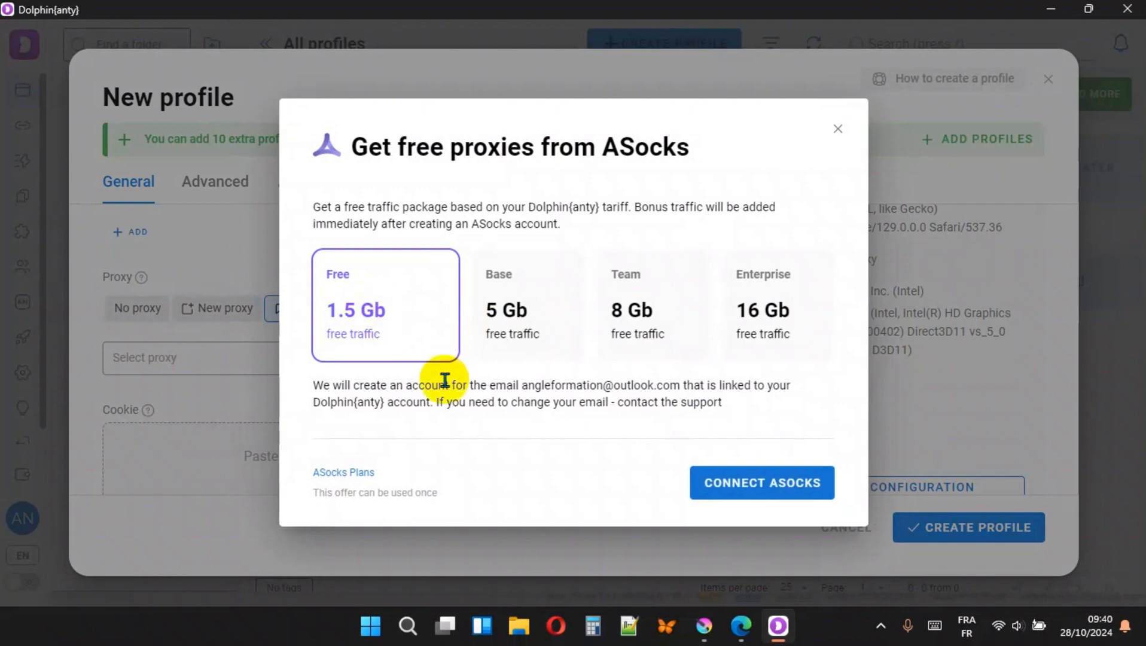
{"action": "left_click", "coordinate": [746, 500]}
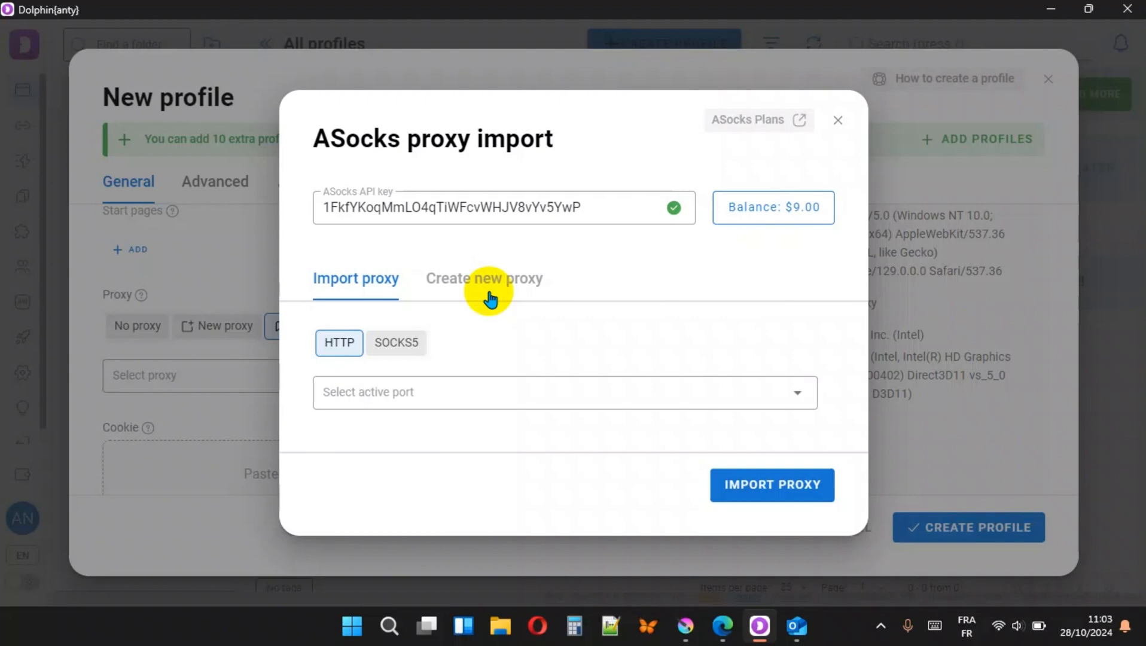
- Begin creating a new Mobile ASocks proxy and paste angleformation as its proxy name
{"action": "left_click", "coordinate": [500, 281]}
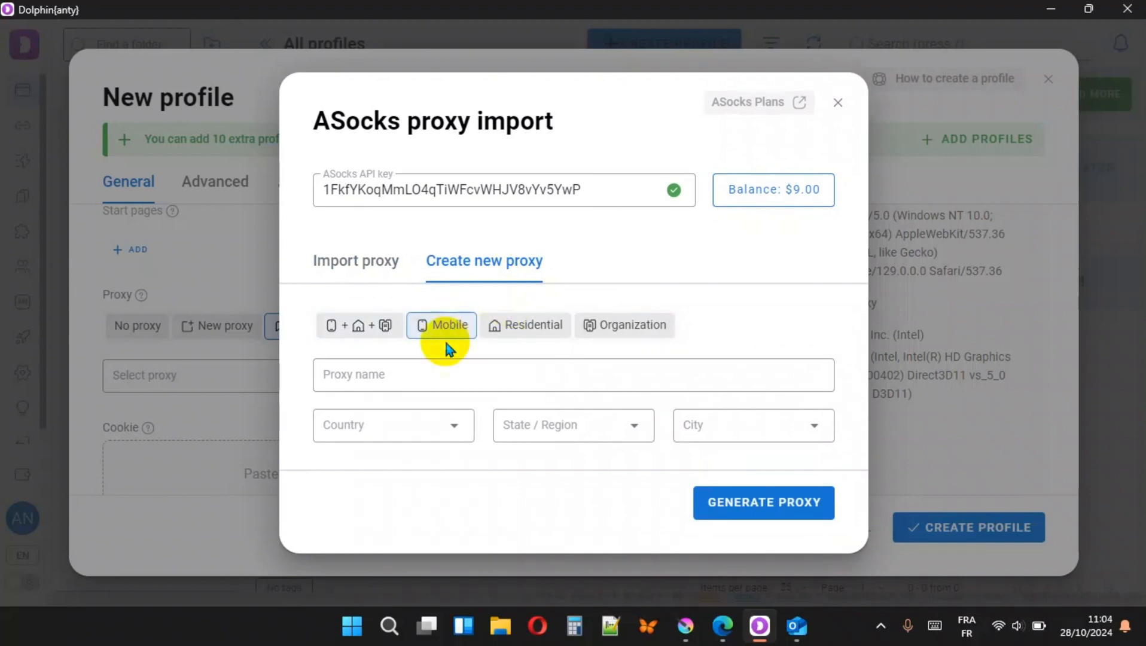
{"action": "left_click", "coordinate": [431, 375]}
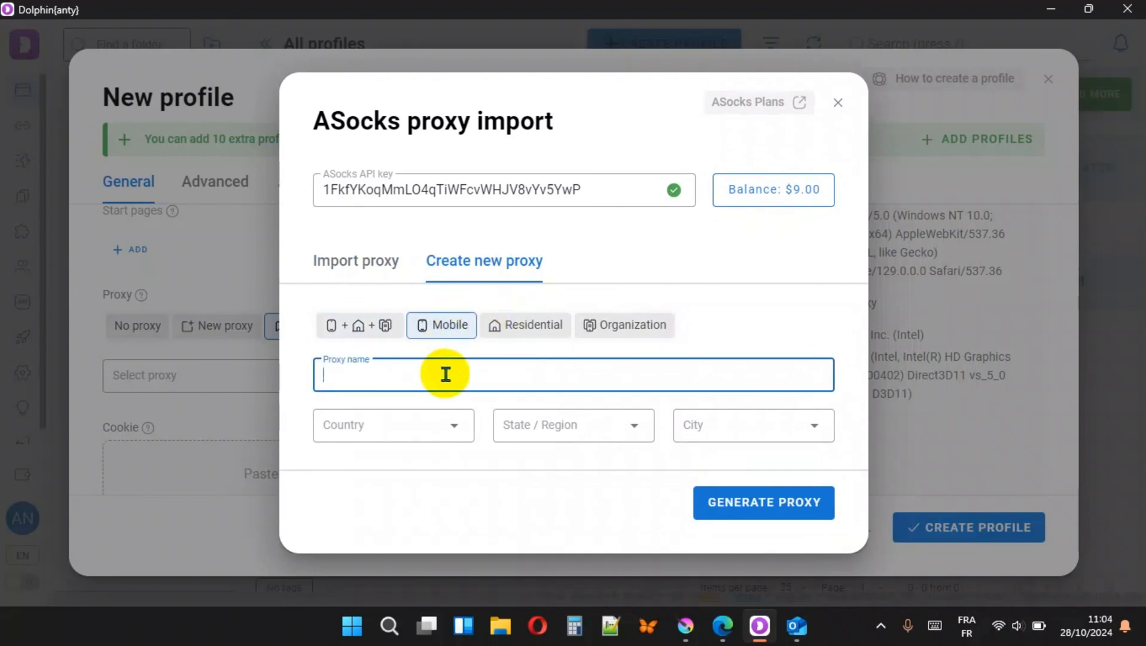
{"action": "left_click", "coordinate": [448, 325]}
{"action": "left_click", "coordinate": [412, 376]}
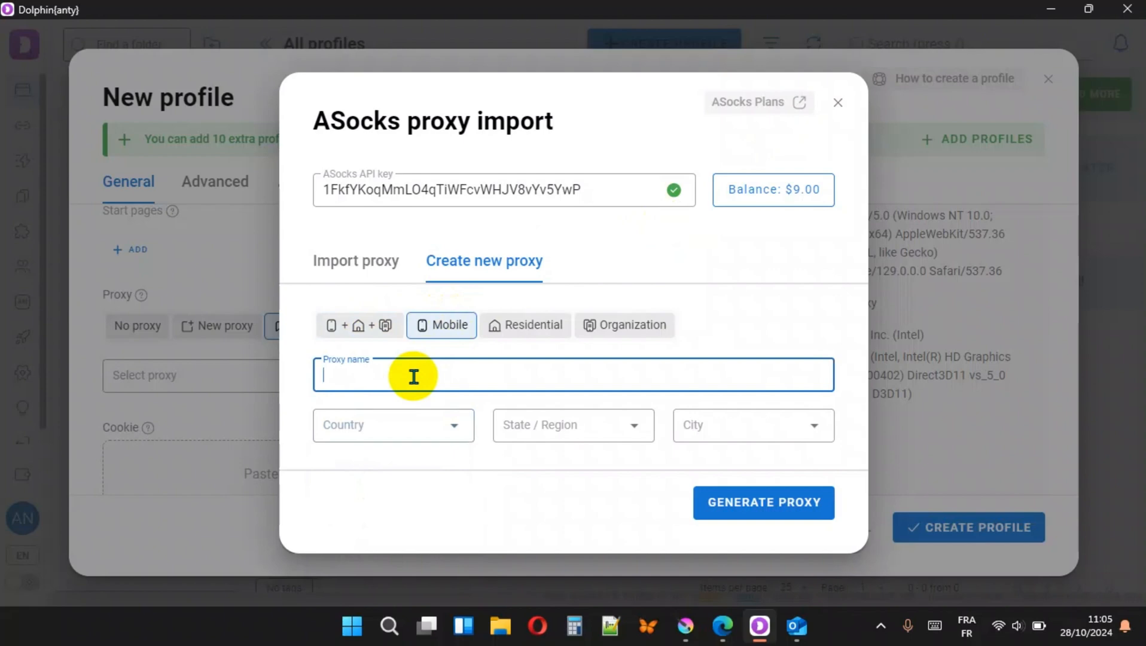
{"action": "type", "text": "angleformation"}
{"action": "key", "text": "Tab"}
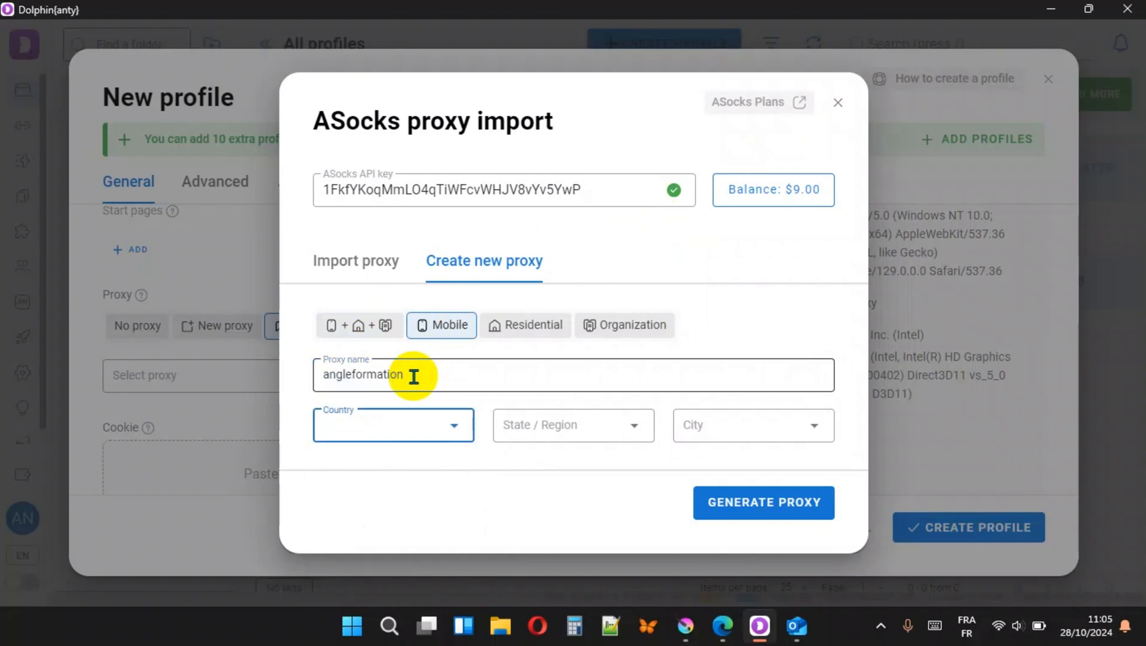
- Set the proxy location to United Arab Emirates, Abu Dhabi region and Abu Dhabi city, then generate the proxy
{"action": "key", "text": "u"}
{"action": "left_click", "coordinate": [454, 426]}
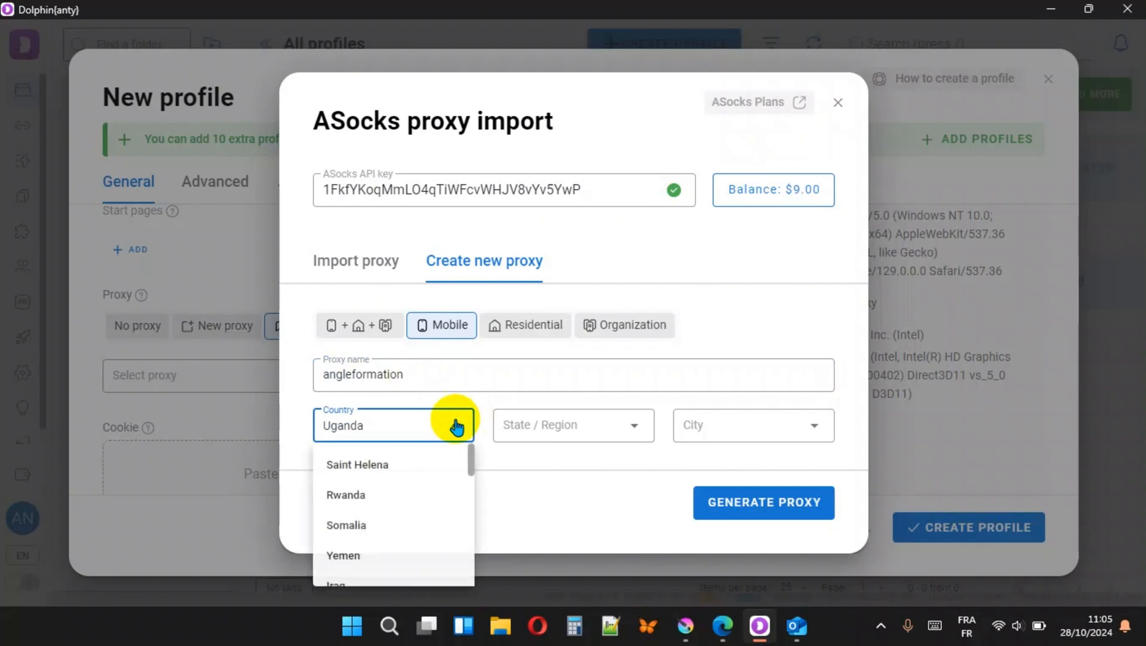
{"action": "scroll", "coordinate": [414, 495], "scroll_direction": "down", "scroll_amount": 5}
{"action": "scroll", "coordinate": [413, 496], "scroll_direction": "down", "scroll_amount": 6}
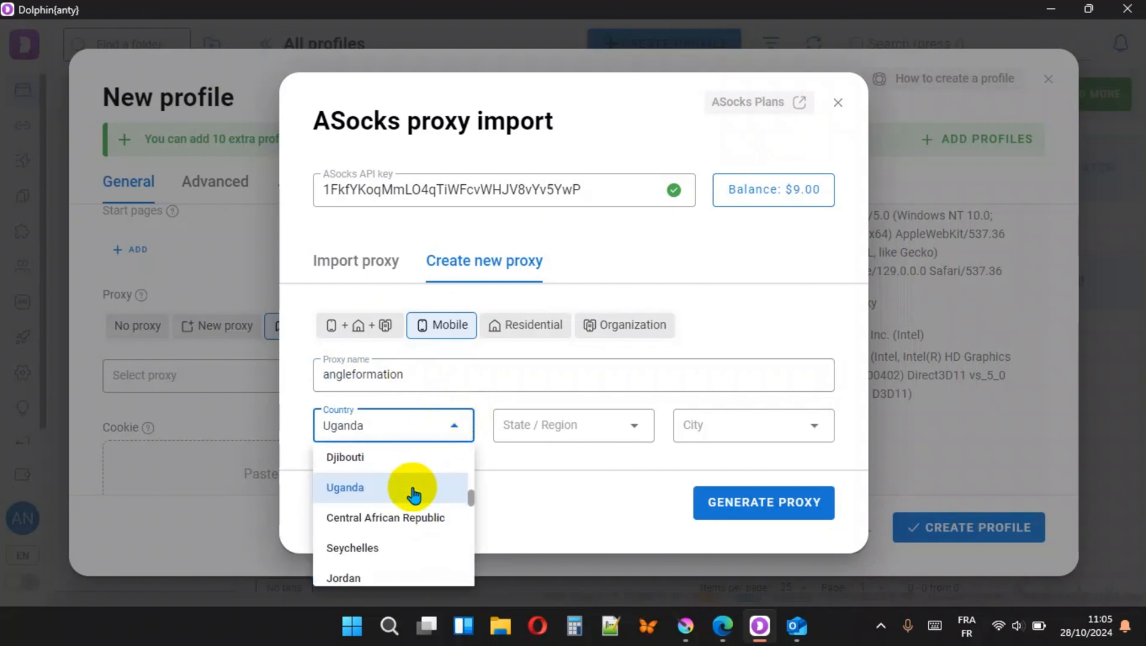
{"action": "scroll", "coordinate": [413, 495], "scroll_direction": "down", "scroll_amount": 2}
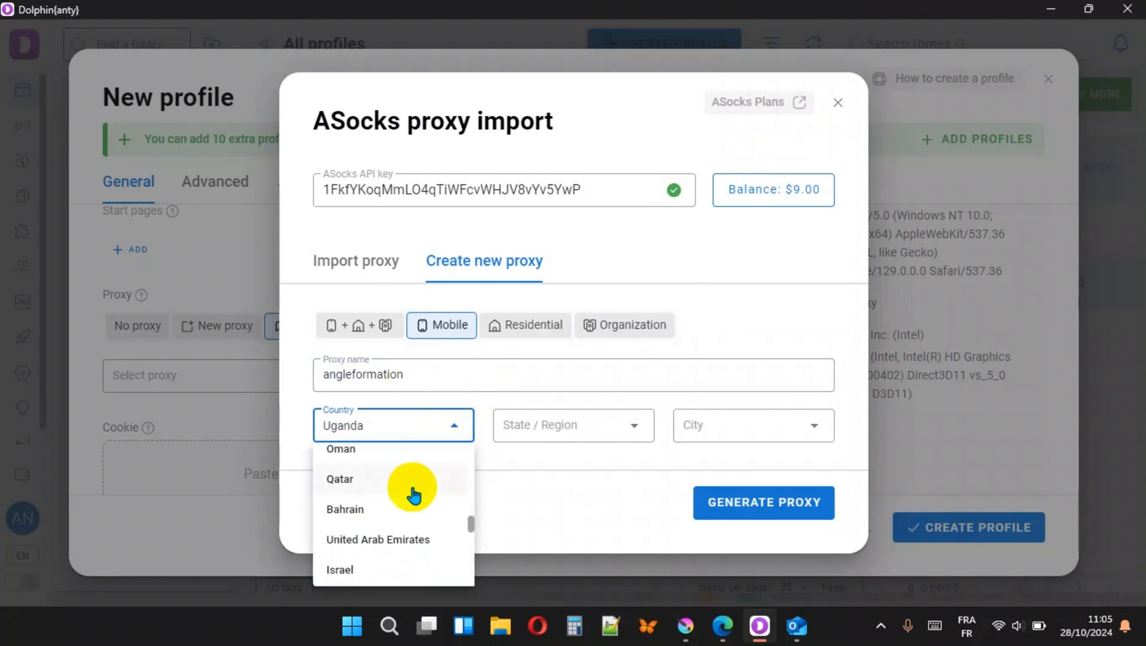
{"action": "left_click", "coordinate": [389, 542]}
{"action": "left_click", "coordinate": [546, 423]}
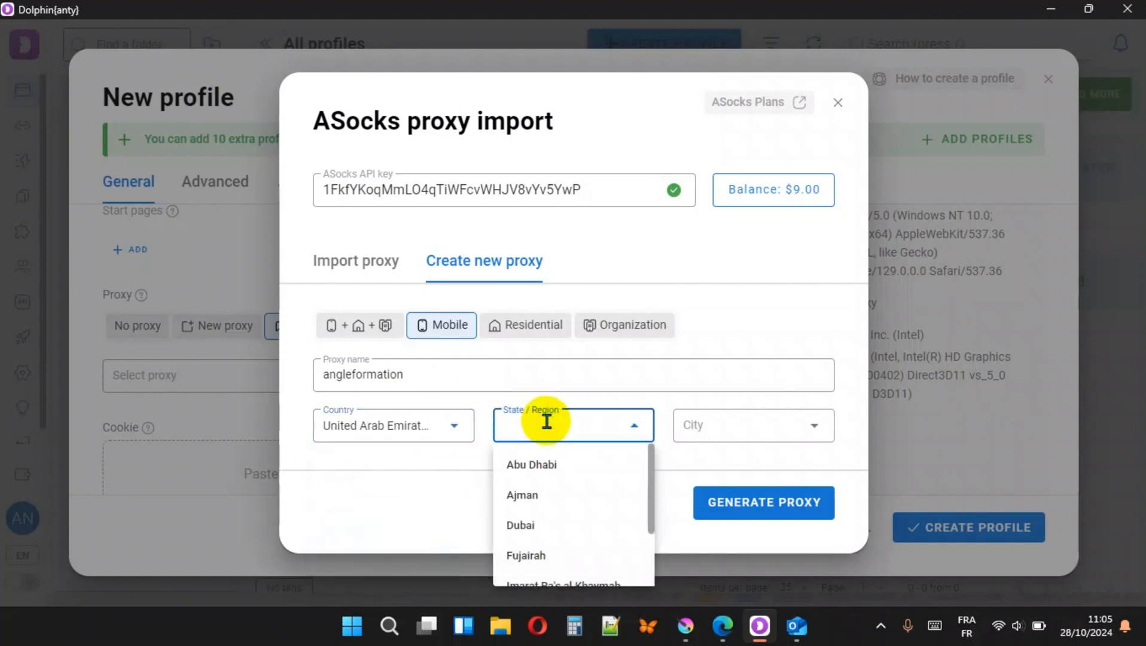
{"action": "left_click", "coordinate": [550, 467]}
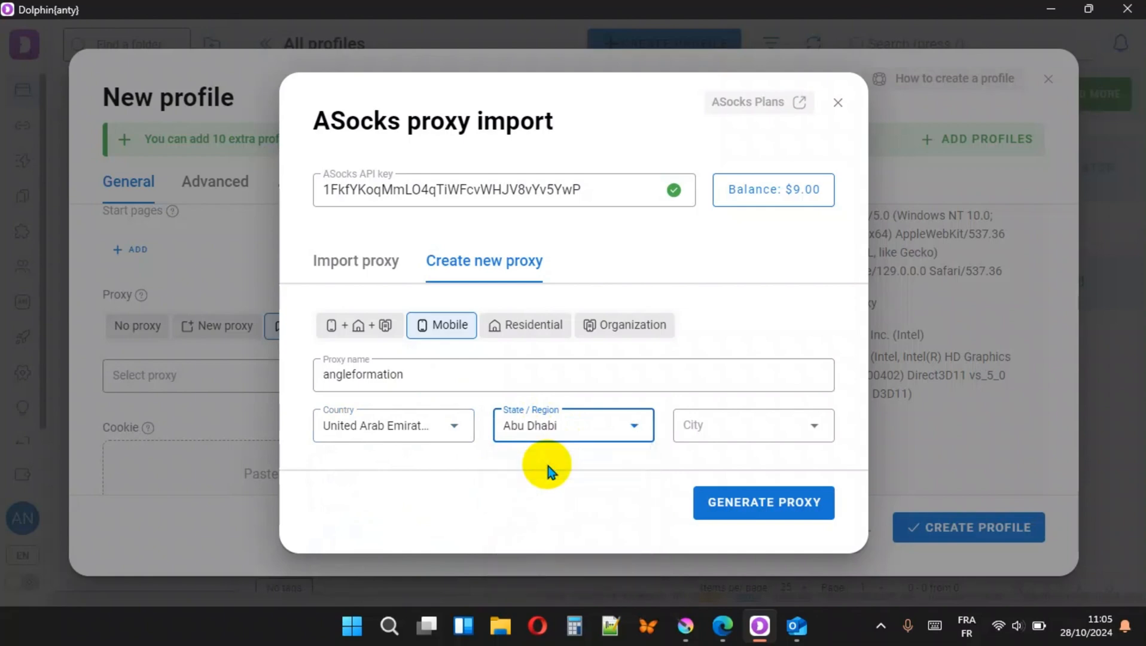
{"action": "left_click", "coordinate": [725, 428]}
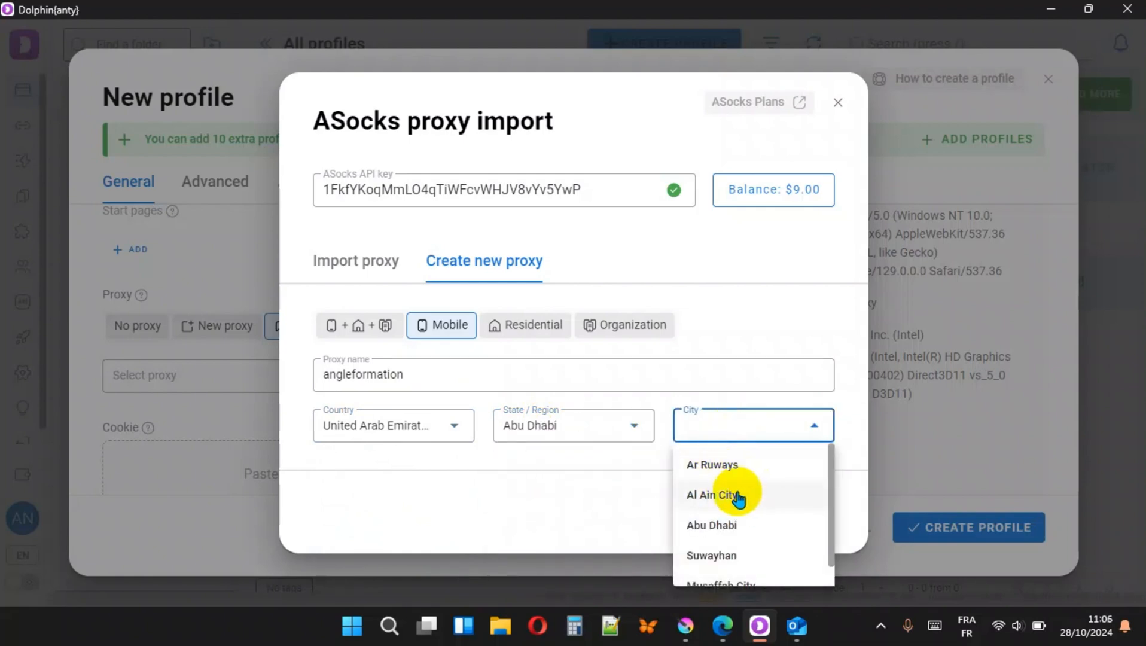
{"action": "left_click", "coordinate": [740, 529]}
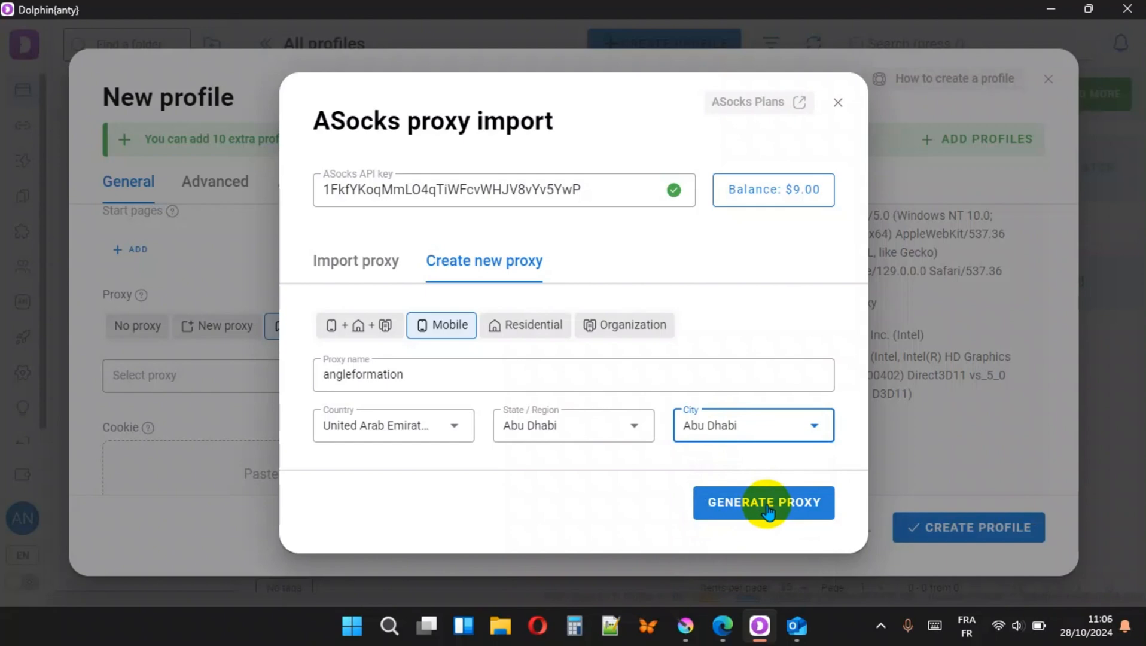
{"action": "left_click", "coordinate": [766, 509]}
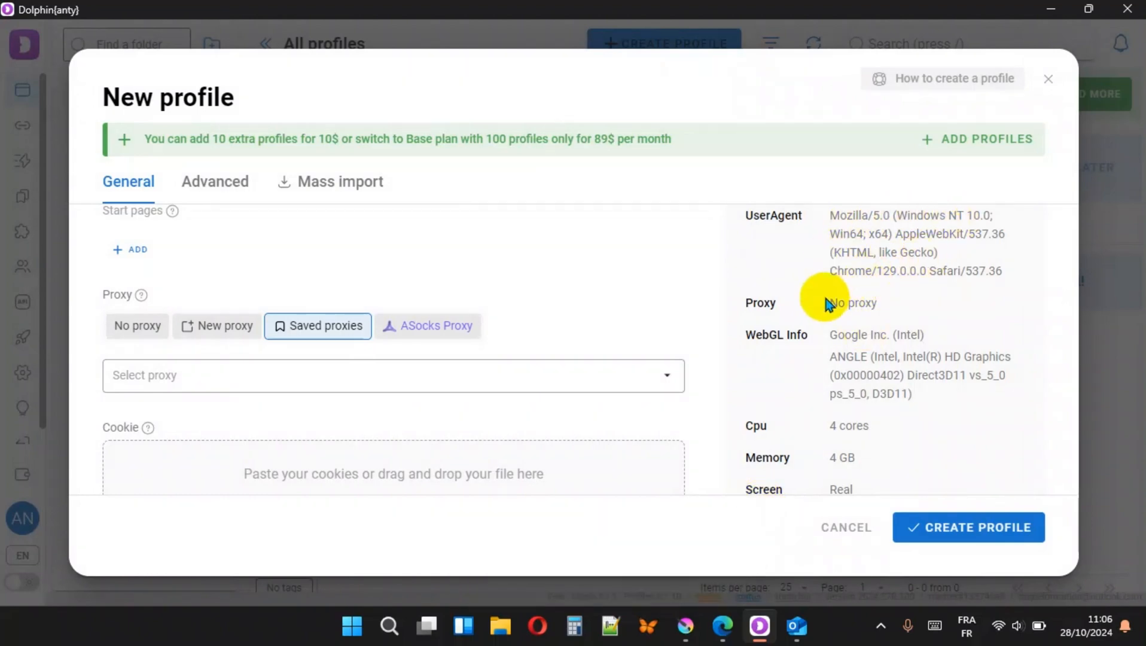
- Assign the saved angleformation proxy to the new profile and create the profile
{"action": "left_click", "coordinate": [941, 535]}
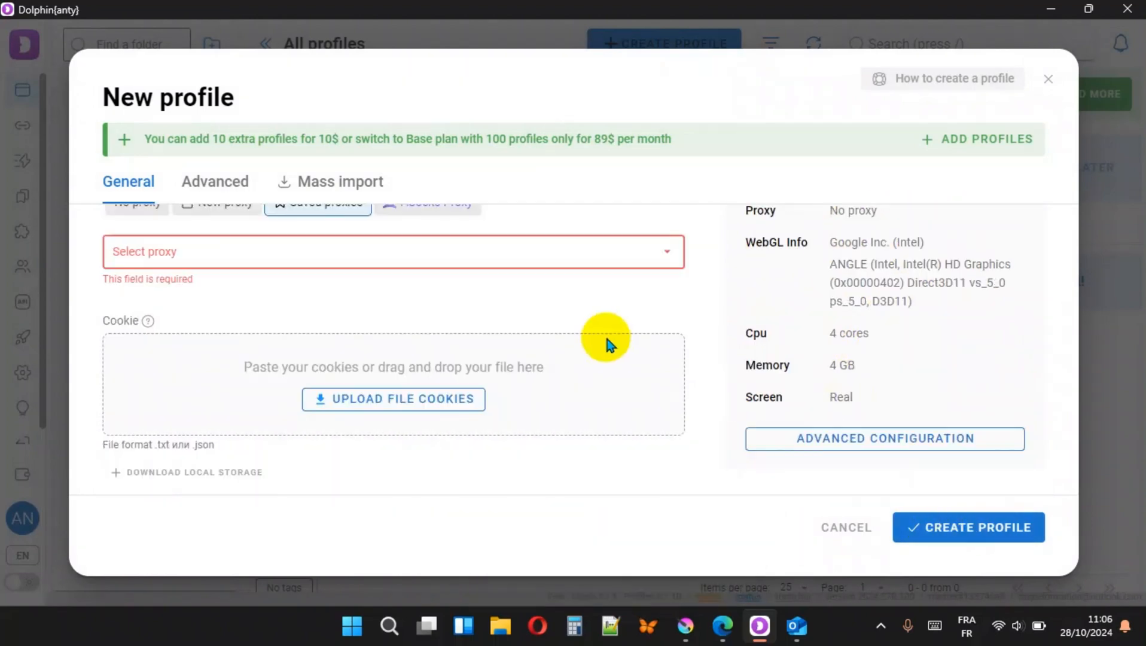
{"action": "left_click", "coordinate": [651, 257]}
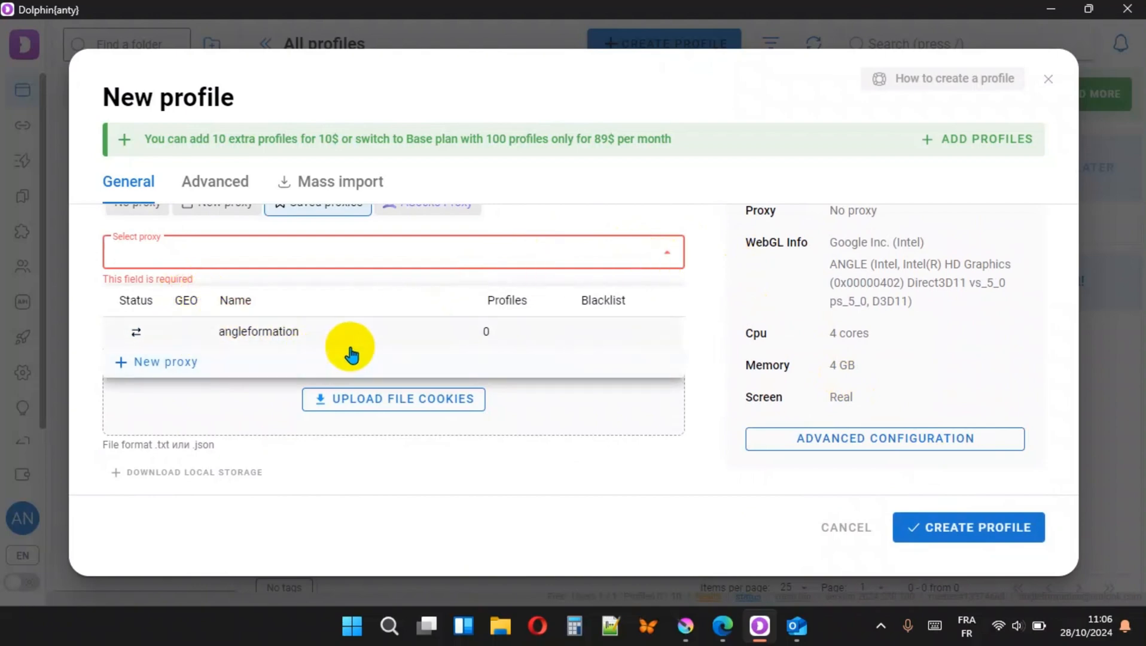
{"action": "left_click", "coordinate": [259, 334]}
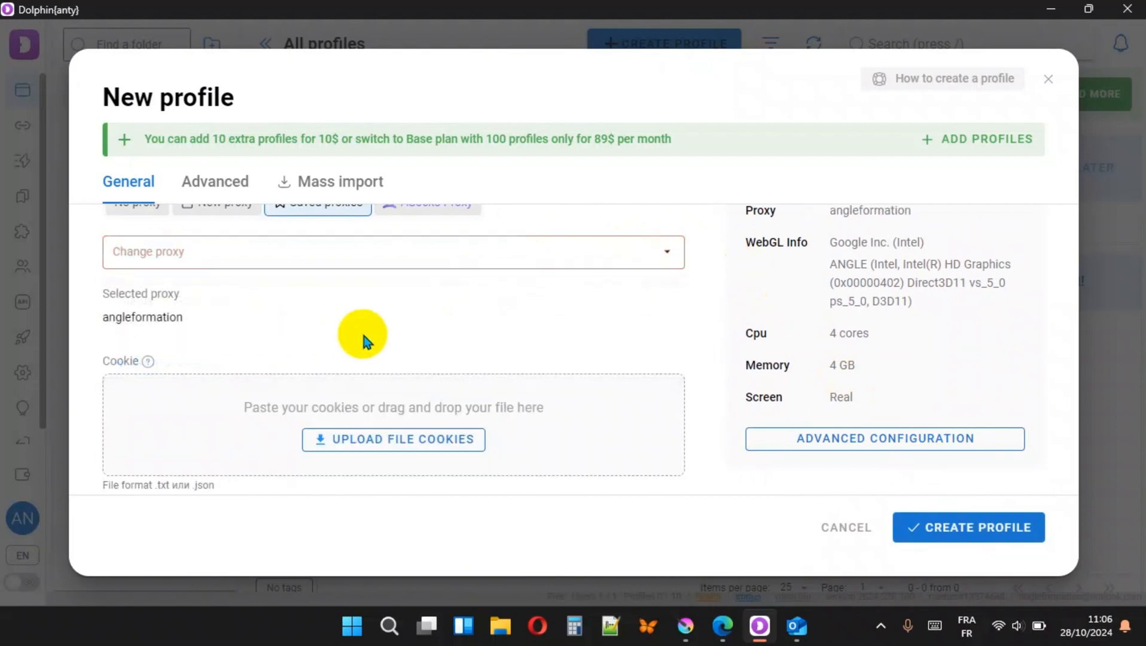
{"action": "left_click", "coordinate": [984, 537]}
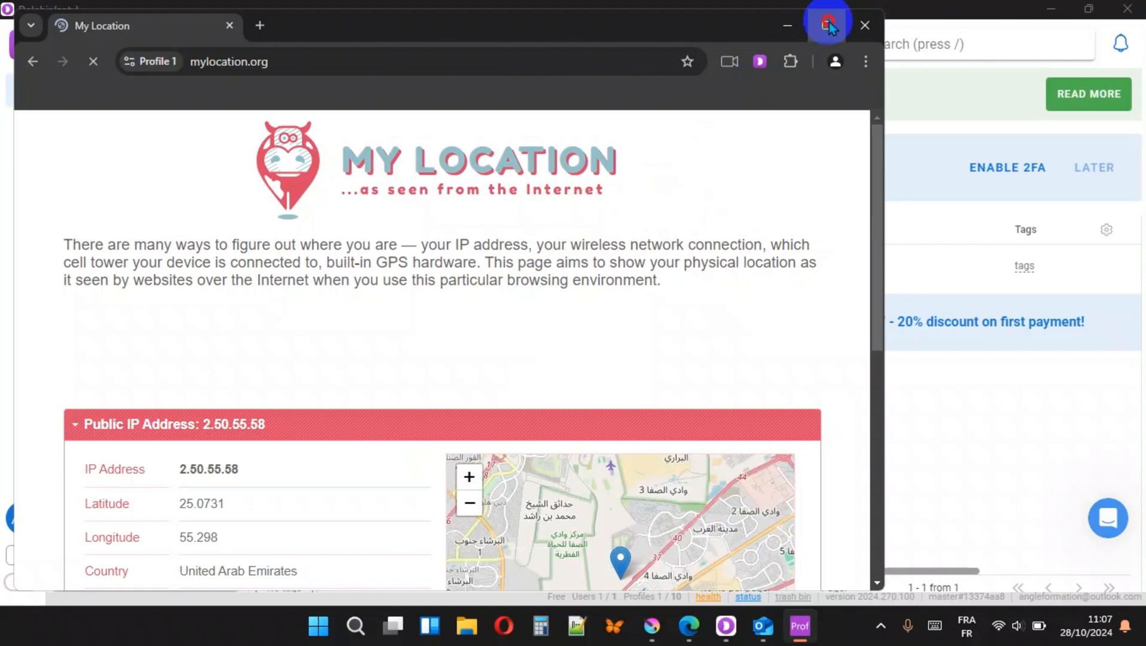
- Launch Profile 1 and check its public IP location on mylocation.org before minimizing the browser
{"action": "left_click", "coordinate": [828, 21]}
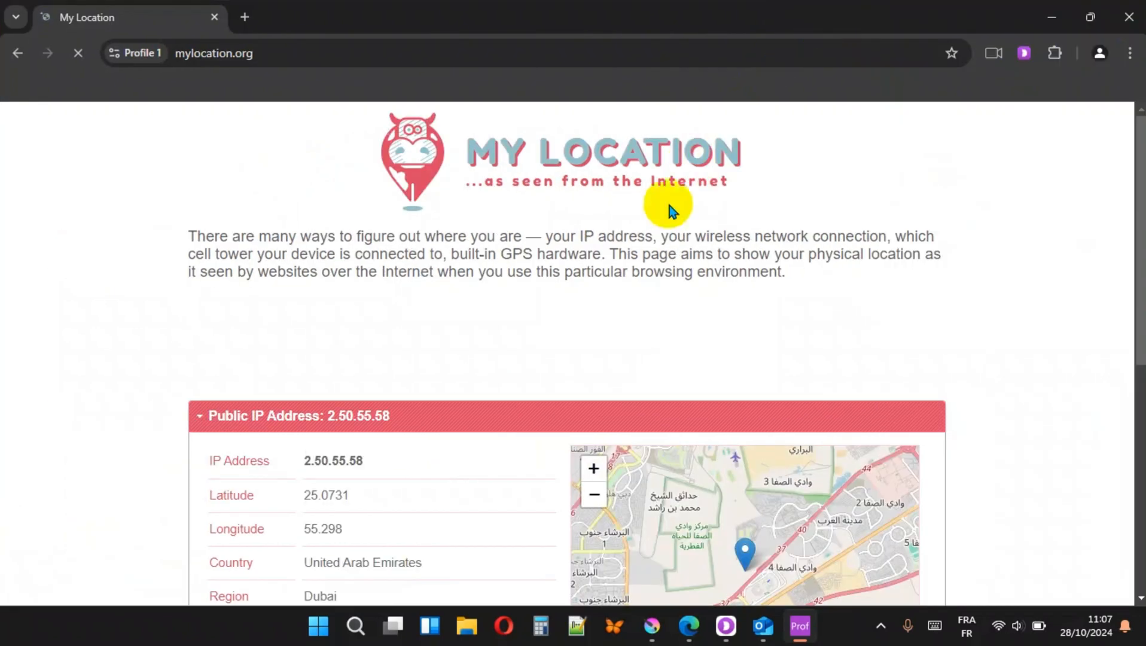
{"action": "scroll", "coordinate": [670, 246], "scroll_direction": "down", "scroll_amount": 3}
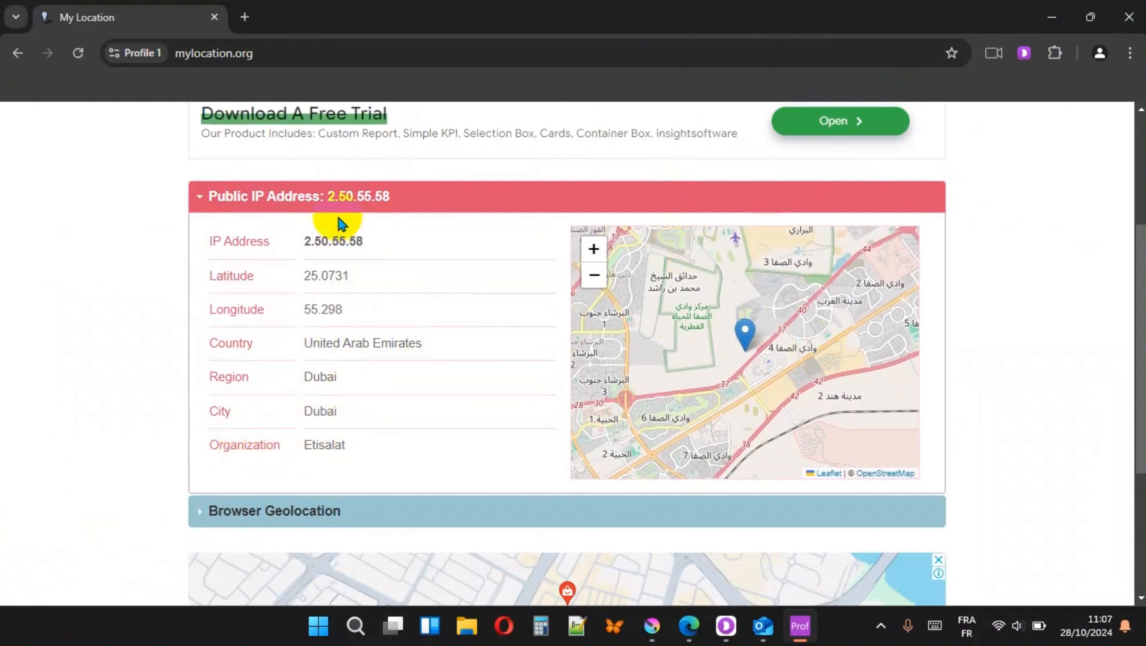
{"action": "left_click", "coordinate": [1049, 17]}
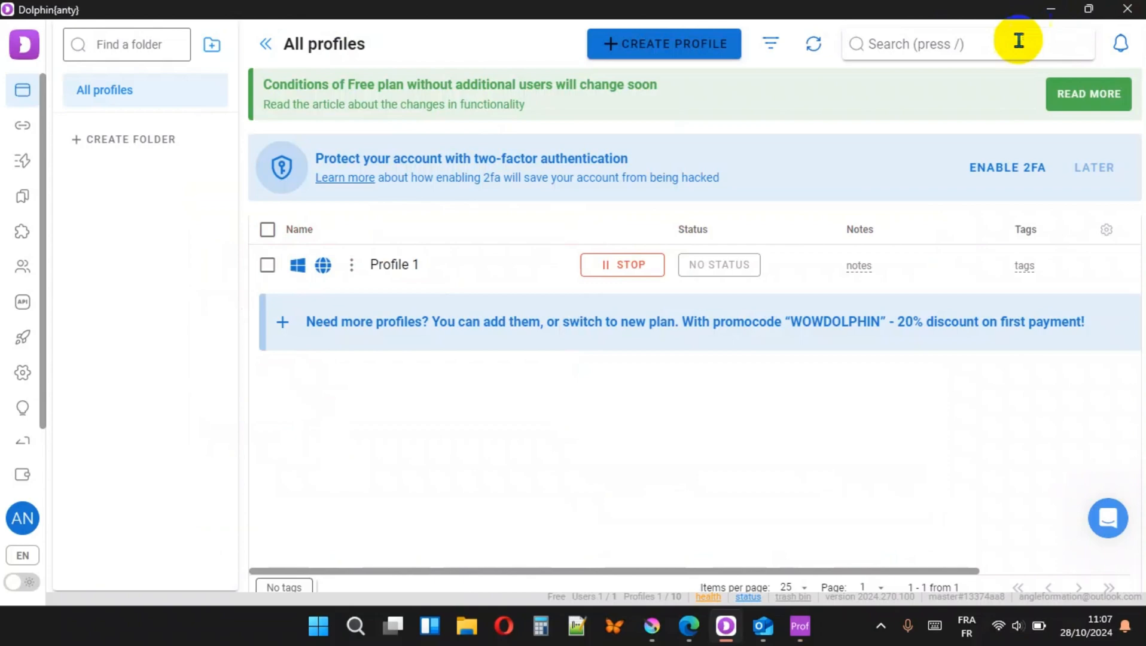